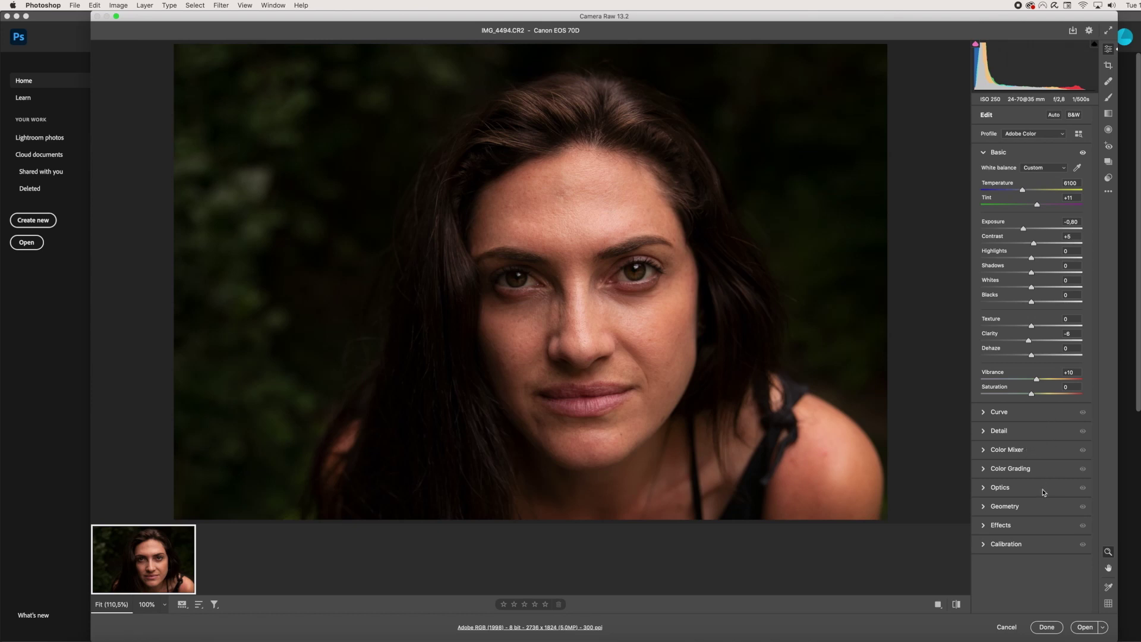
# Step: Open the raw portrait for editing from Camera Raw and duplicate its Background layer as "spot healing"
pyautogui.click(1087, 628)
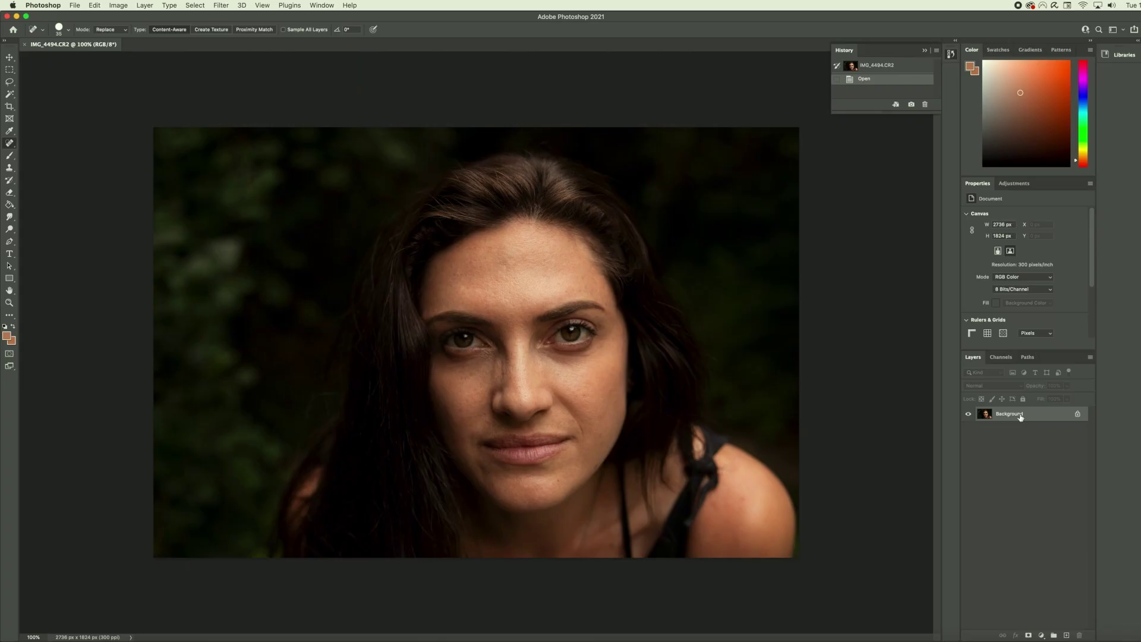
pyautogui.rightClick(1020, 416)
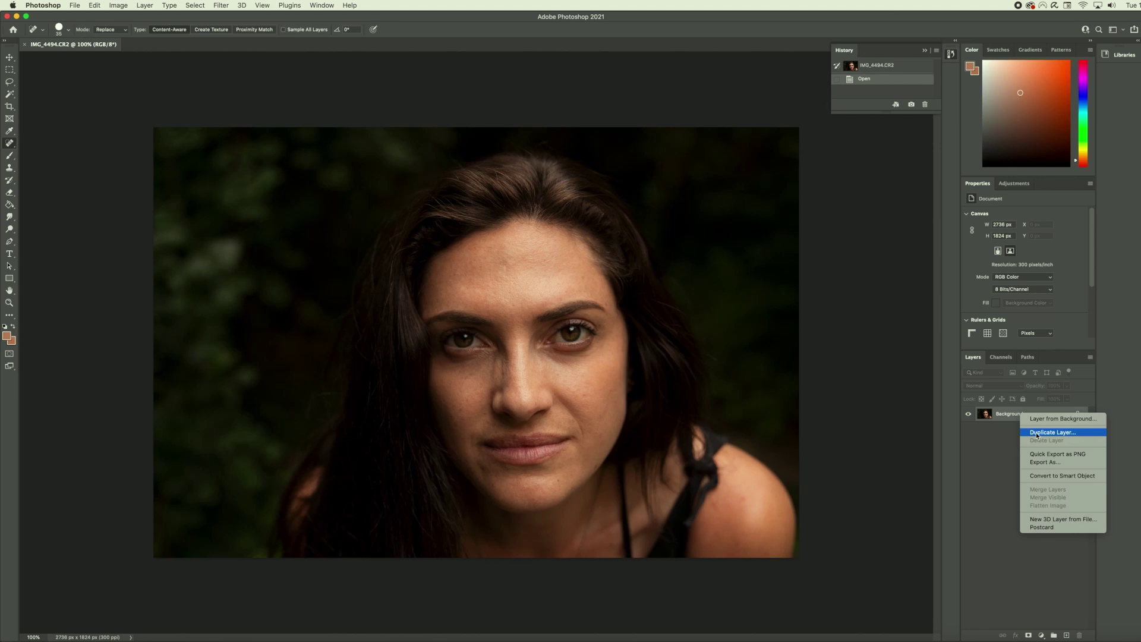
pyautogui.click(1036, 433)
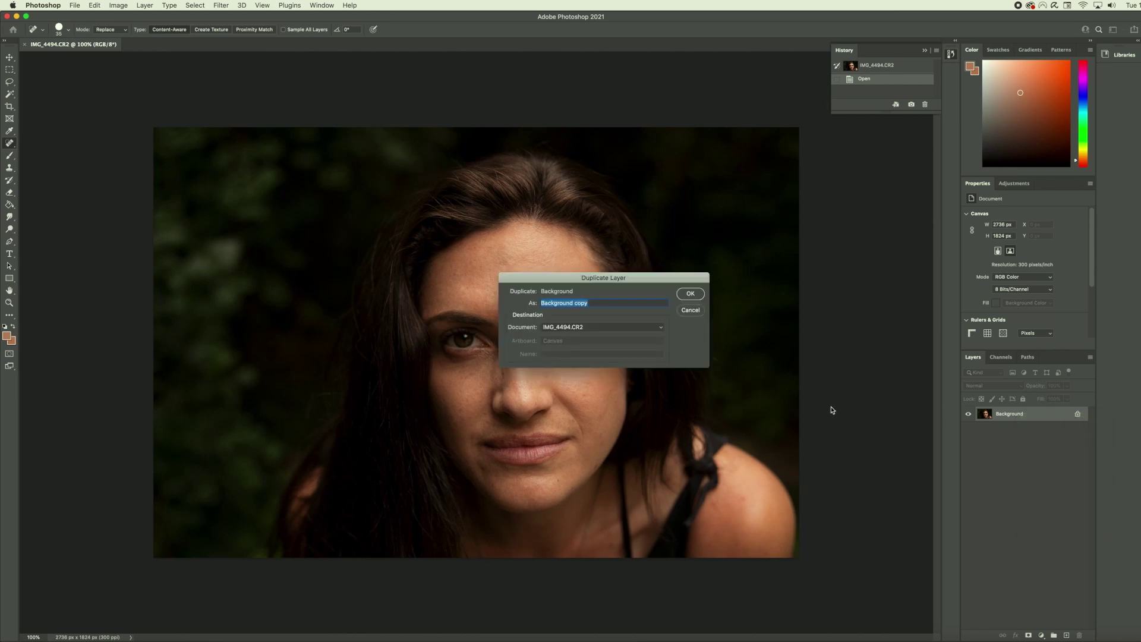
pyautogui.write('spot healing')
pyautogui.click(686, 295)
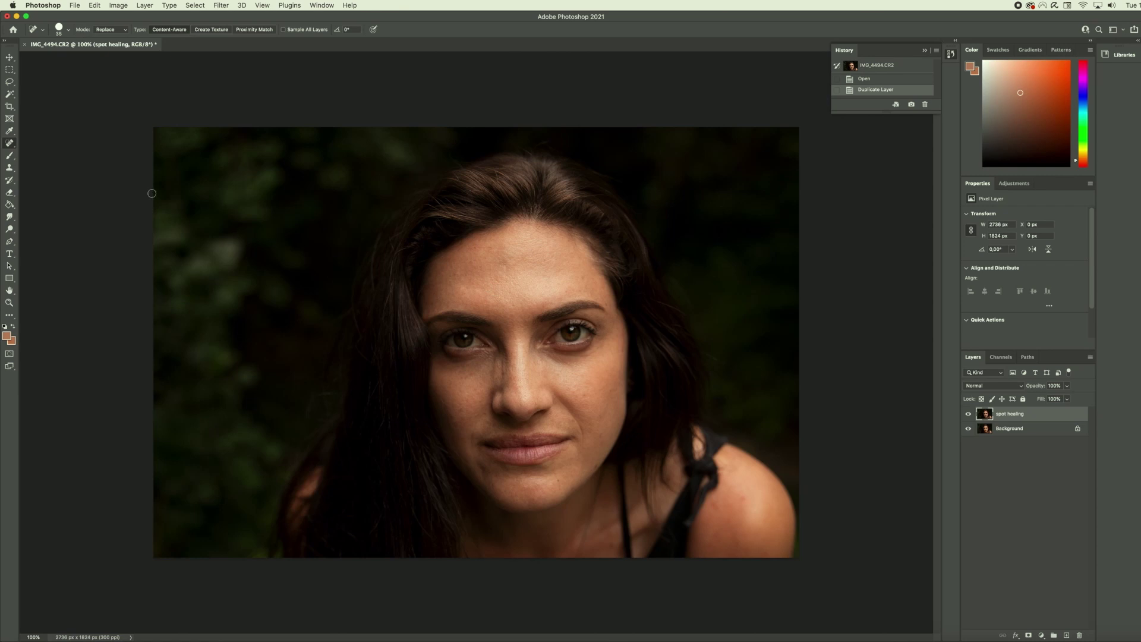
# Step: Choose the Spot Healing Brush, keep its mode on Replace and lower the brush hardness
pyautogui.click(9, 145)
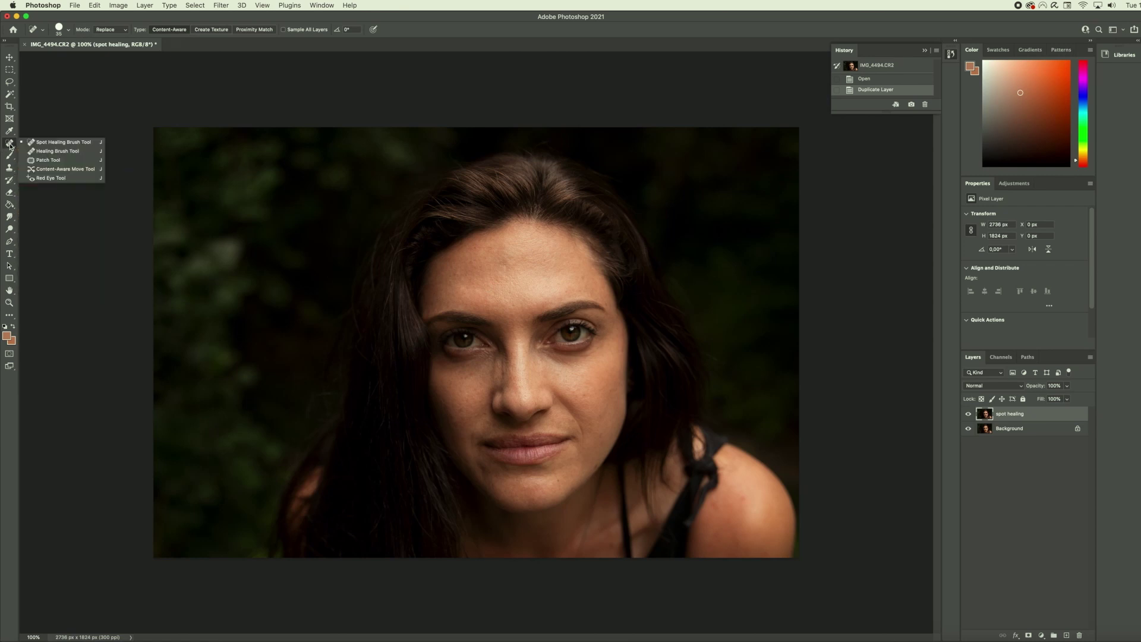
pyautogui.click(48, 143)
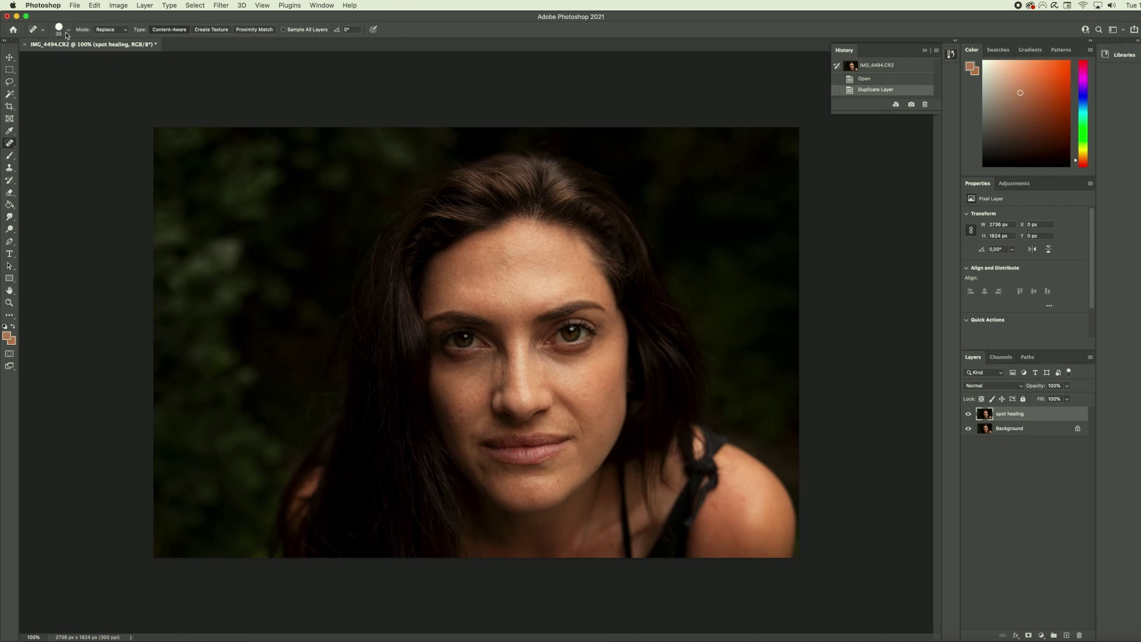
pyautogui.click(125, 31)
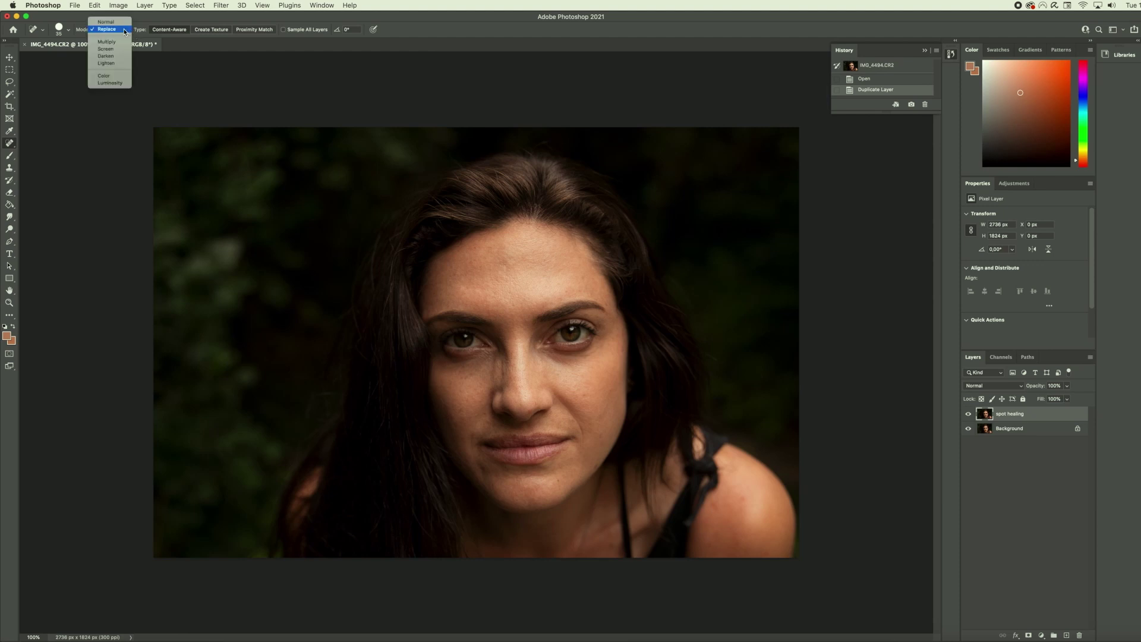
pyautogui.click(126, 32)
pyautogui.click(69, 30)
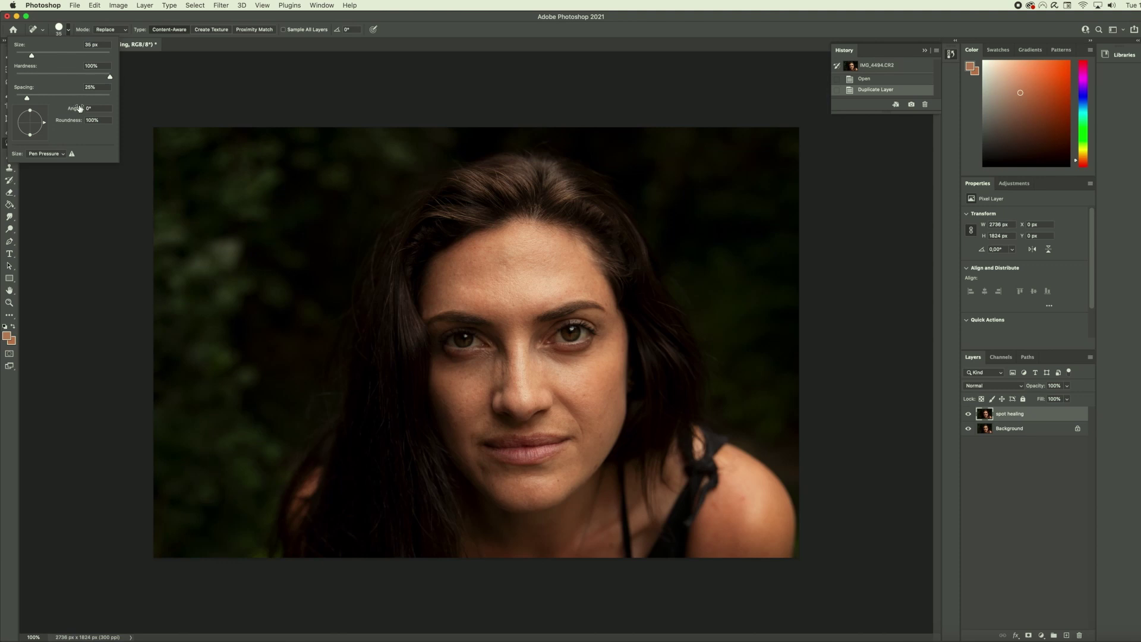
pyautogui.moveTo(111, 77); pyautogui.dragTo(66, 79)
pyautogui.click(164, 32)
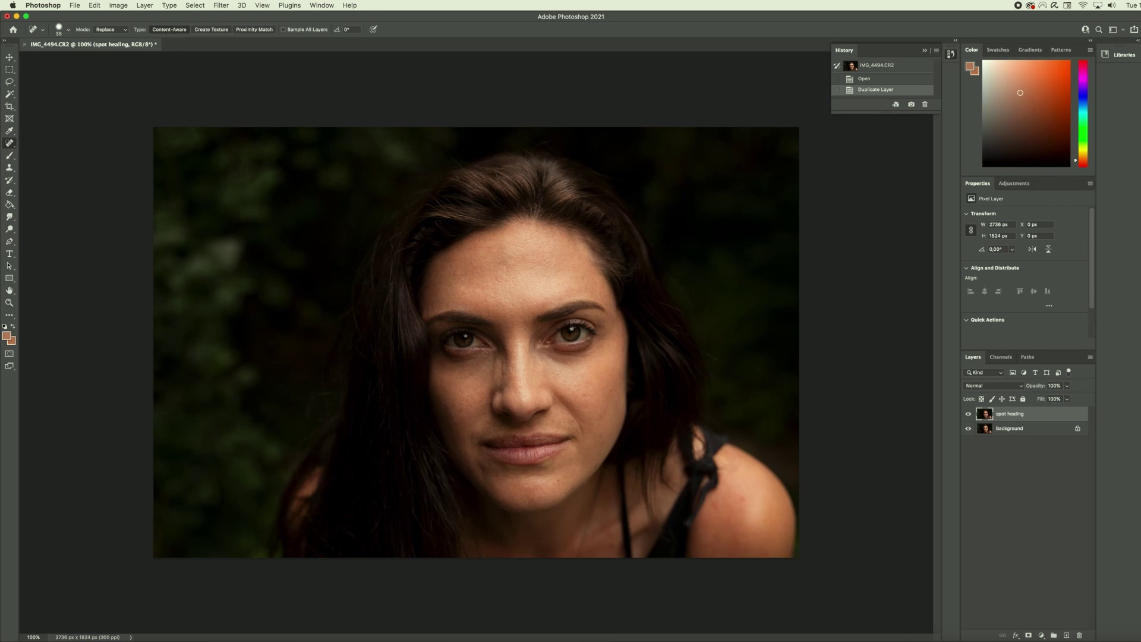
# Step: Heal the small blemishes on the nose, forehead, chin and cheeks on the spot healing layer, adjusting the brush size as needed
pyautogui.press('[')
pyautogui.press('[')
pyautogui.press('[')
pyautogui.press(']')
pyautogui.press(']')
pyautogui.press(']')
pyautogui.scroll(3, 487, 275)
pyautogui.scroll(-3, 487, 275)
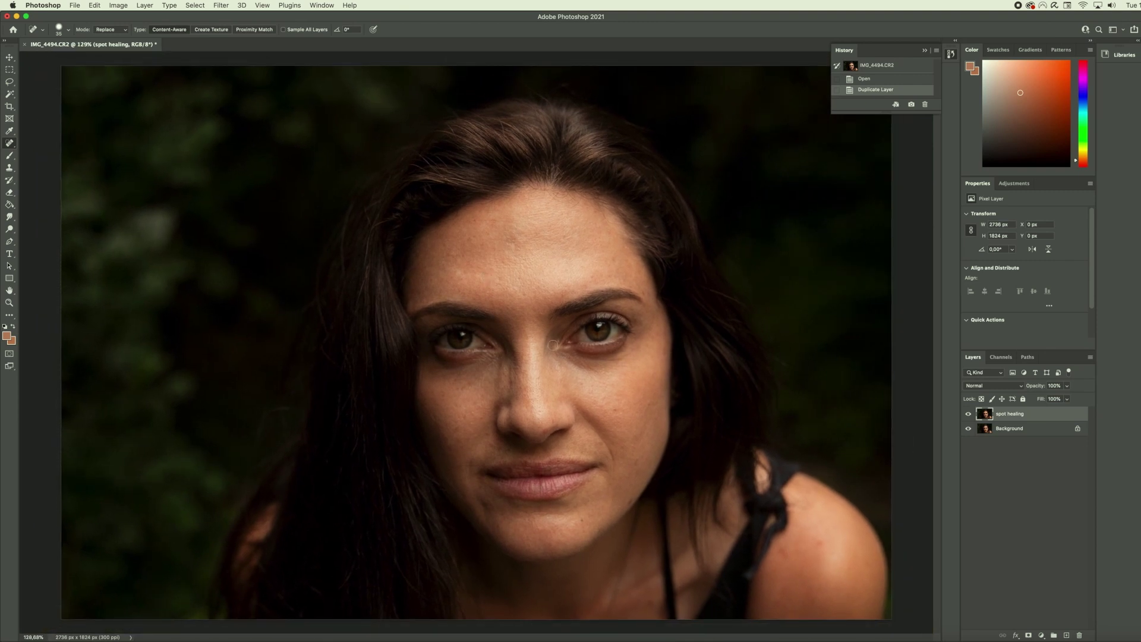
pyautogui.click(545, 431)
pyautogui.click(552, 419)
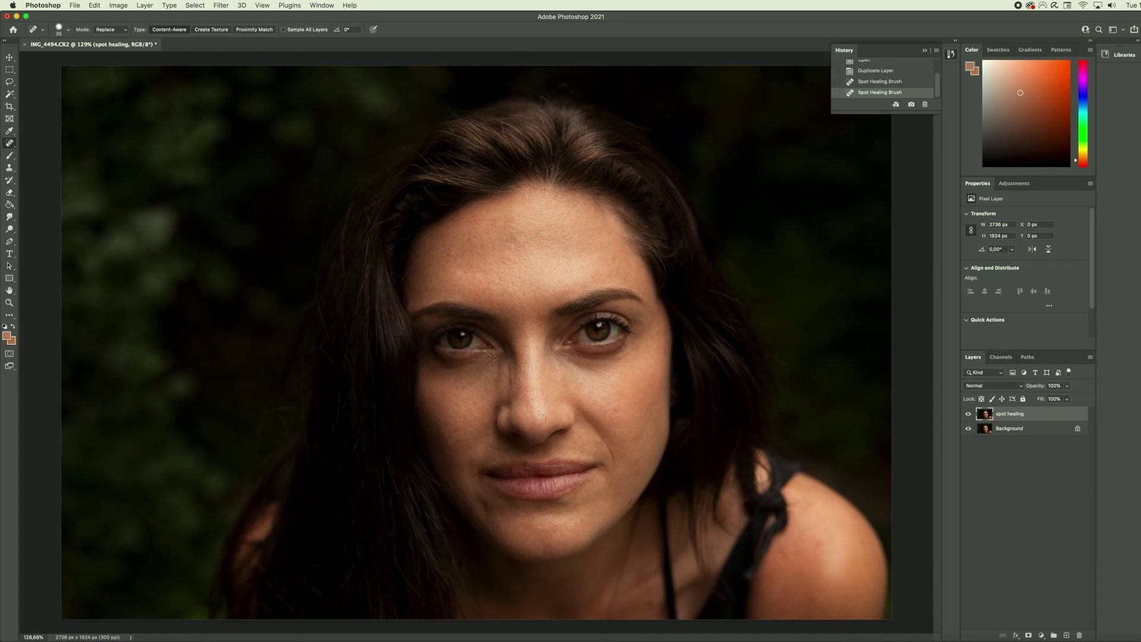
pyautogui.click(526, 422)
pyautogui.click(520, 291)
pyautogui.click(516, 249)
pyautogui.click(530, 524)
pyautogui.click(551, 543)
pyautogui.click(554, 533)
pyautogui.click(464, 416)
pyautogui.click(475, 412)
pyautogui.click(457, 405)
pyautogui.click(461, 422)
pyautogui.click(470, 470)
pyautogui.moveTo(476, 498); pyautogui.dragTo(485, 510)
pyautogui.click(490, 512)
pyautogui.moveTo(490, 514); pyautogui.dragTo(478, 498)
pyautogui.click(503, 376)
pyautogui.click(509, 336)
pyautogui.click(515, 242)
pyautogui.click(521, 278)
pyautogui.click(498, 283)
pyautogui.click(641, 429)
pyautogui.press('[')
pyautogui.press('[')
pyautogui.press('[')
pyautogui.press('[')
pyautogui.scroll(-2, 407, 413)
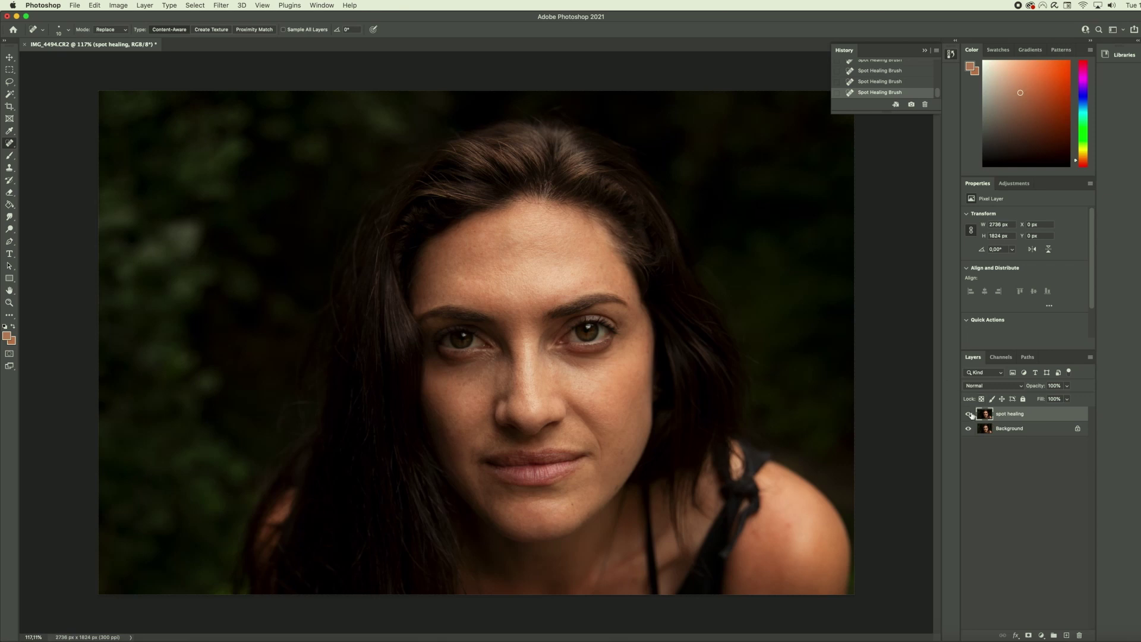
# Step: Compare the portrait with and without the spot healing layer
pyautogui.click(969, 414)
pyautogui.click(968, 415)
pyautogui.click(968, 415)
pyautogui.click(968, 415)
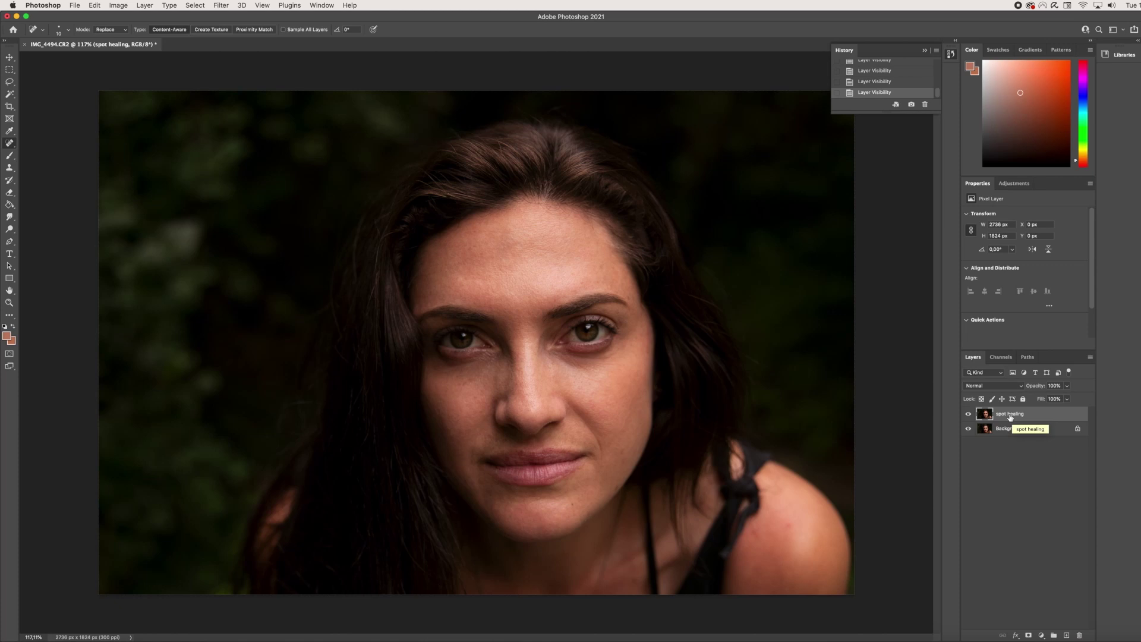
# Step: Duplicate the spot healing layer as "paint brush"
pyautogui.rightClick(1010, 418)
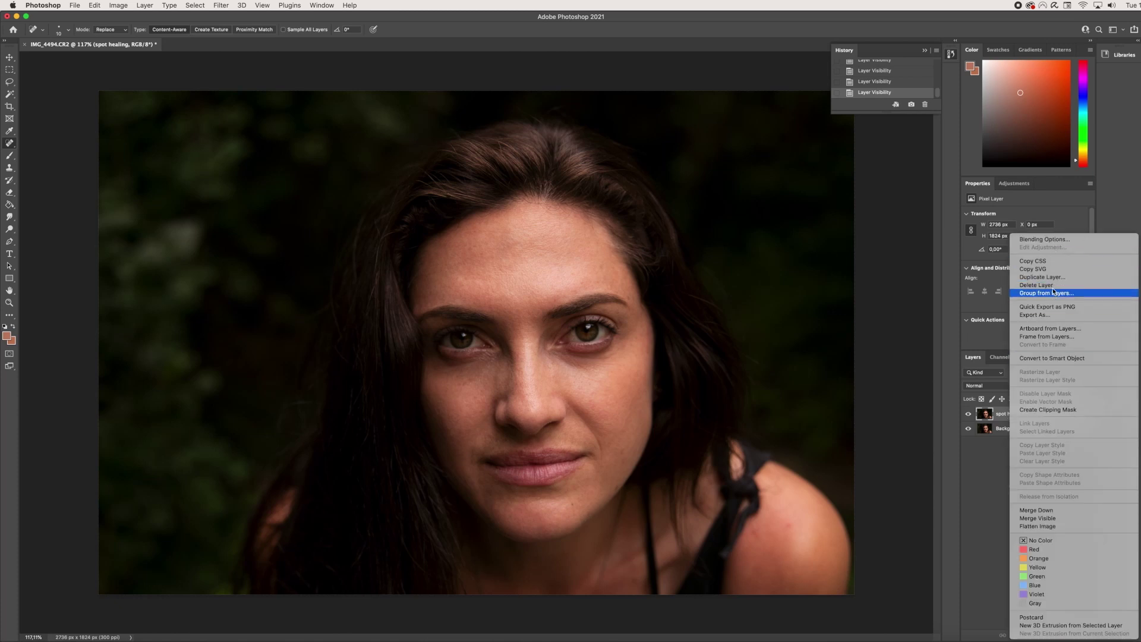
pyautogui.press('Escape')
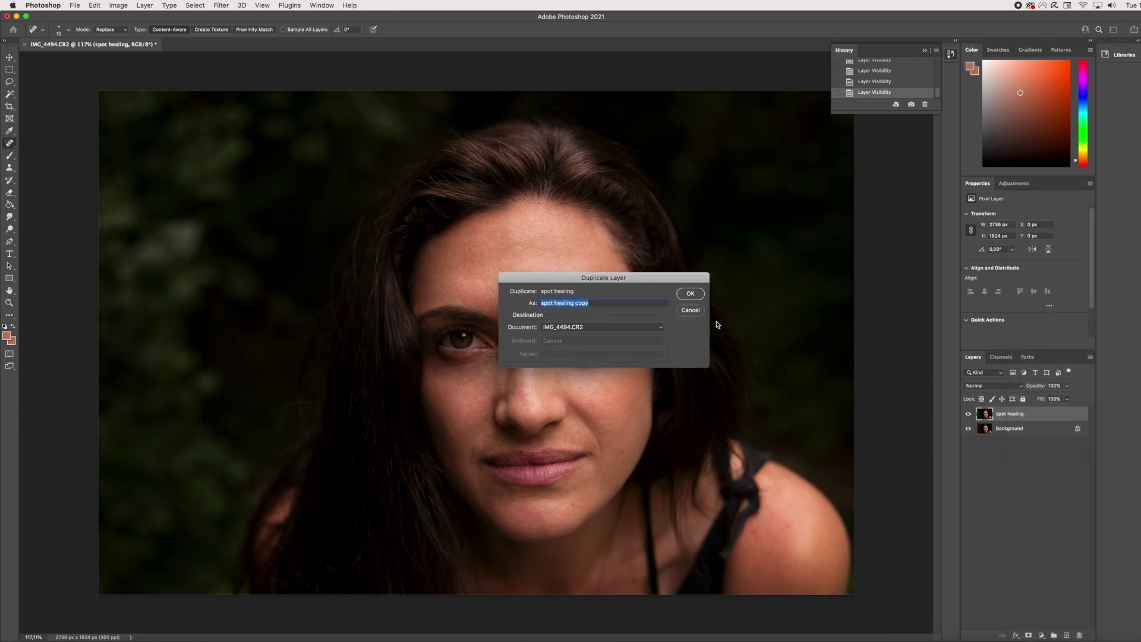
pyautogui.write('paint bruash')
pyautogui.click(691, 294)
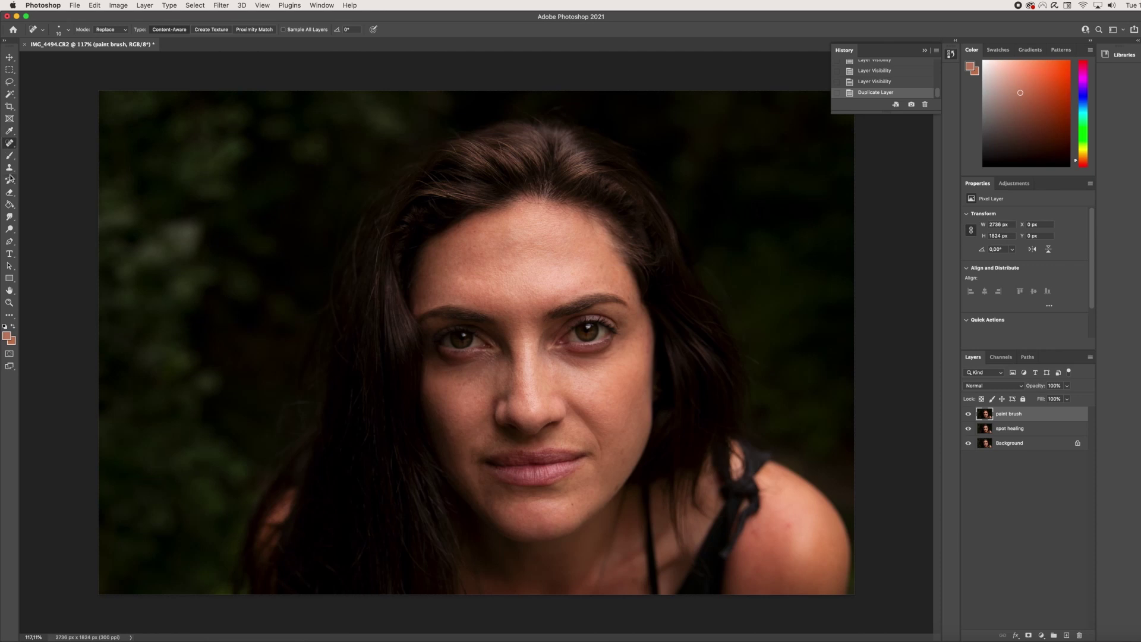
# Step: Select the Brush tool and check its size, hardness and opacity settings
pyautogui.click(9, 155)
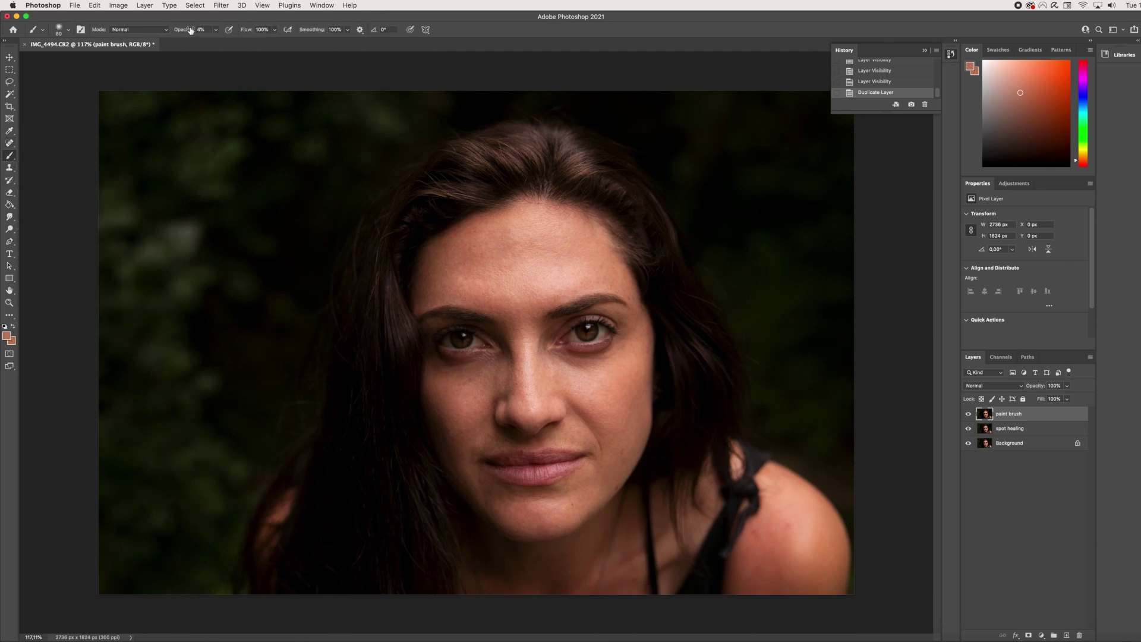
pyautogui.click(69, 29)
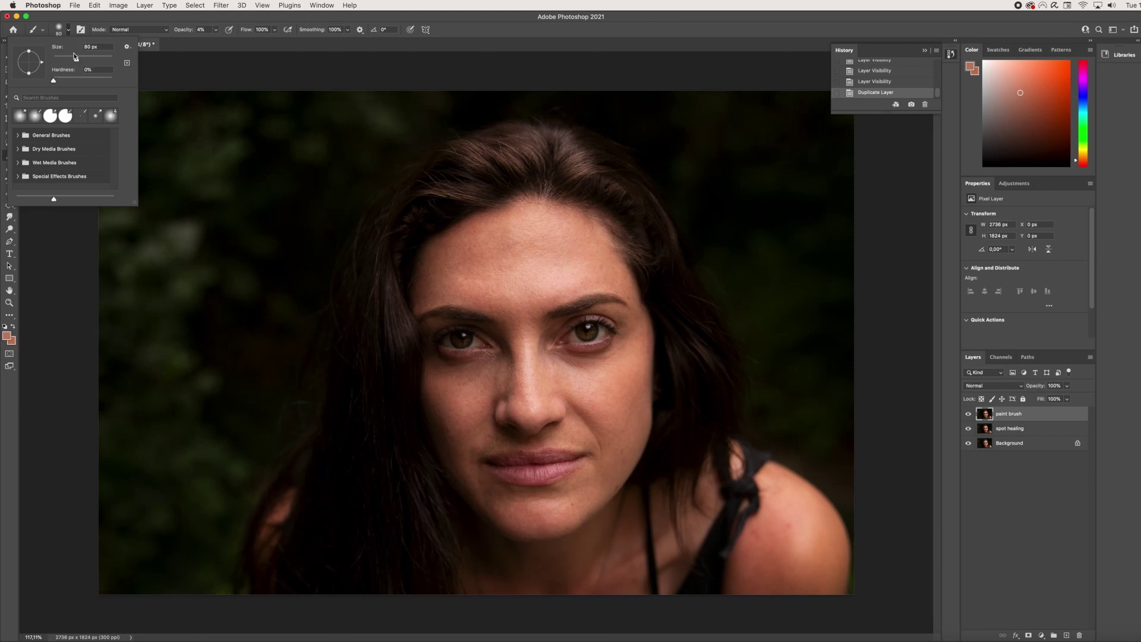
pyautogui.click(68, 29)
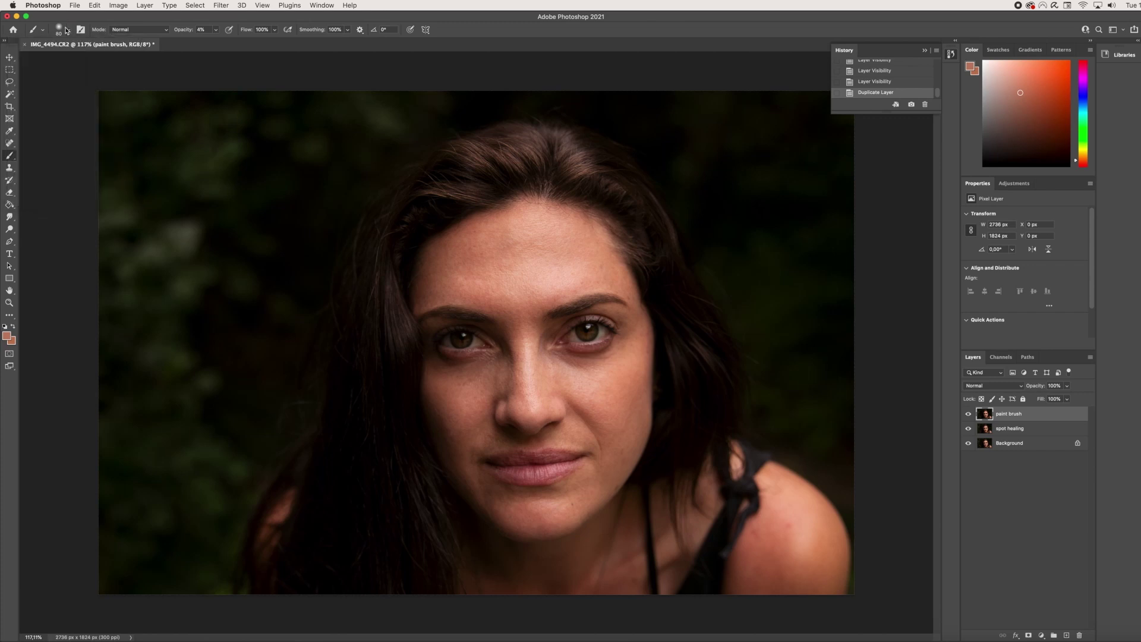
pyautogui.click(217, 32)
pyautogui.click(216, 32)
# Step: Even out the skin on the forehead and nose by sampling nearby skin tones and painting over uneven areas
pyautogui.keyDown('alt'); pyautogui.click(443, 256); pyautogui.keyUp('alt')
pyautogui.click(437, 262)
pyautogui.moveTo(493, 281)
pyautogui.mouseDown()
pyautogui.moveTo(503, 268)
pyautogui.moveTo(504, 288)
pyautogui.moveTo(514, 247)
pyautogui.mouseUp()
pyautogui.keyDown('alt'); pyautogui.click(536, 242); pyautogui.keyUp('alt')
pyautogui.keyDown('alt'); pyautogui.click(438, 277); pyautogui.keyUp('alt')
pyautogui.keyDown('alt'); pyautogui.click(522, 313); pyautogui.keyUp('alt')
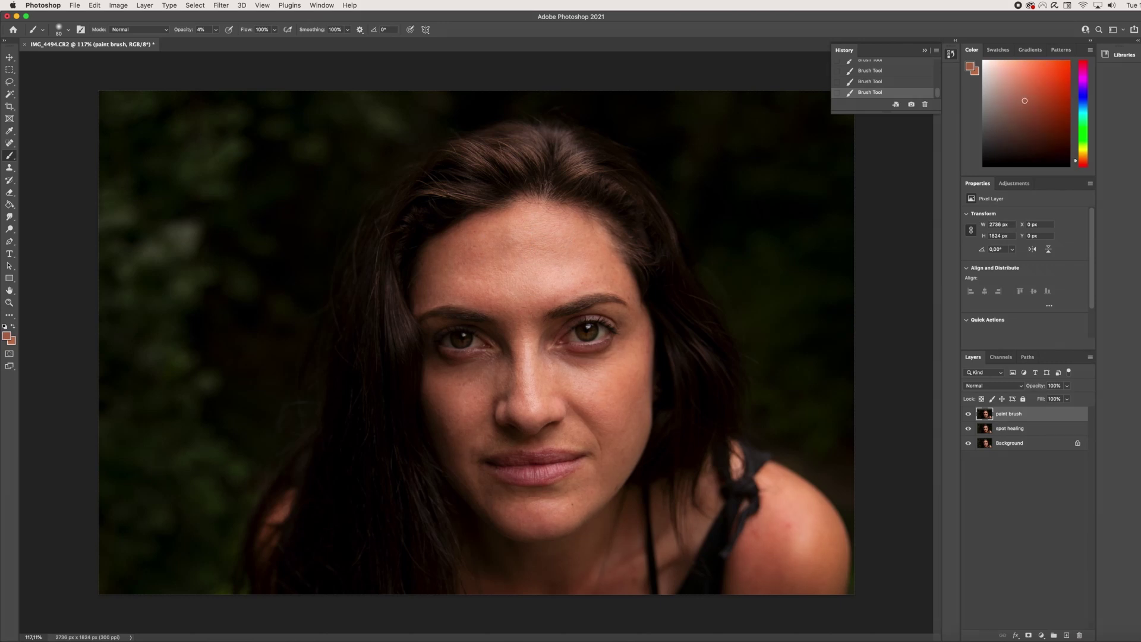
pyautogui.keyDown('alt'); pyautogui.click(528, 272); pyautogui.keyUp('alt')
pyautogui.keyDown('alt'); pyautogui.click(524, 352); pyautogui.keyUp('alt')
pyautogui.keyDown('alt'); pyautogui.click(529, 342); pyautogui.keyUp('alt')
# Step: Enlarge the brush and blend sampled skin tones over the cheeks, chin and forehead
pyautogui.press(']')
pyautogui.press(']')
pyautogui.press(']')
pyautogui.press(']')
pyautogui.keyDown('alt'); pyautogui.click(582, 385); pyautogui.keyUp('alt')
pyautogui.keyDown('alt'); pyautogui.click(535, 505); pyautogui.keyUp('alt')
pyautogui.keyDown('alt'); pyautogui.click(440, 384); pyautogui.keyUp('alt')
pyautogui.keyDown('alt'); pyautogui.click(487, 390); pyautogui.keyUp('alt')
pyautogui.keyDown('alt'); pyautogui.click(476, 443); pyautogui.keyUp('alt')
pyautogui.keyDown('alt'); pyautogui.click(494, 373); pyautogui.keyUp('alt')
pyautogui.keyDown('alt'); pyautogui.click(479, 260); pyautogui.keyUp('alt')
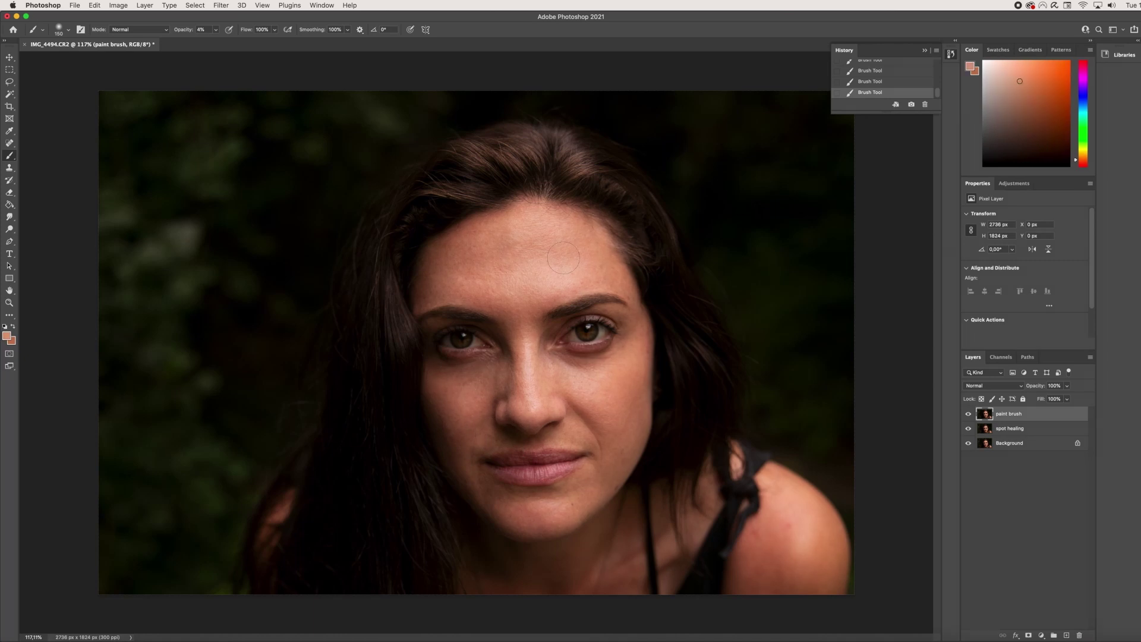
# Step: Compare the portrait with and without the paint brush layer
pyautogui.click(969, 415)
pyautogui.click(969, 415)
pyautogui.click(969, 415)
pyautogui.click(969, 415)
# Step: Duplicate the paint brush layer as "dodge"
pyautogui.rightClick(1018, 416)
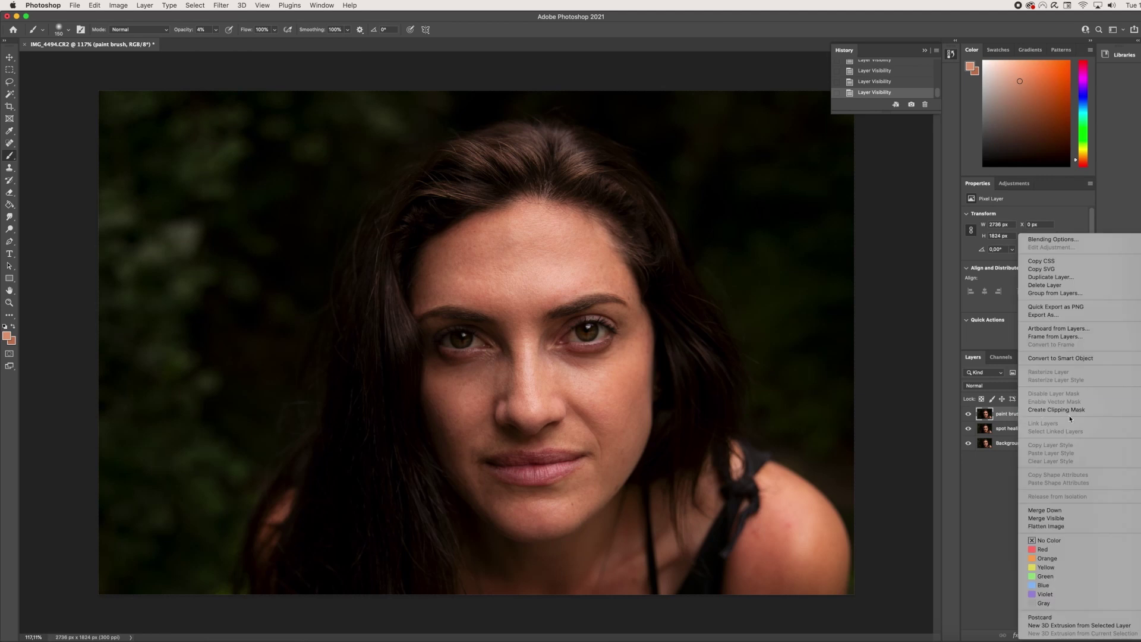
pyautogui.click(950, 428)
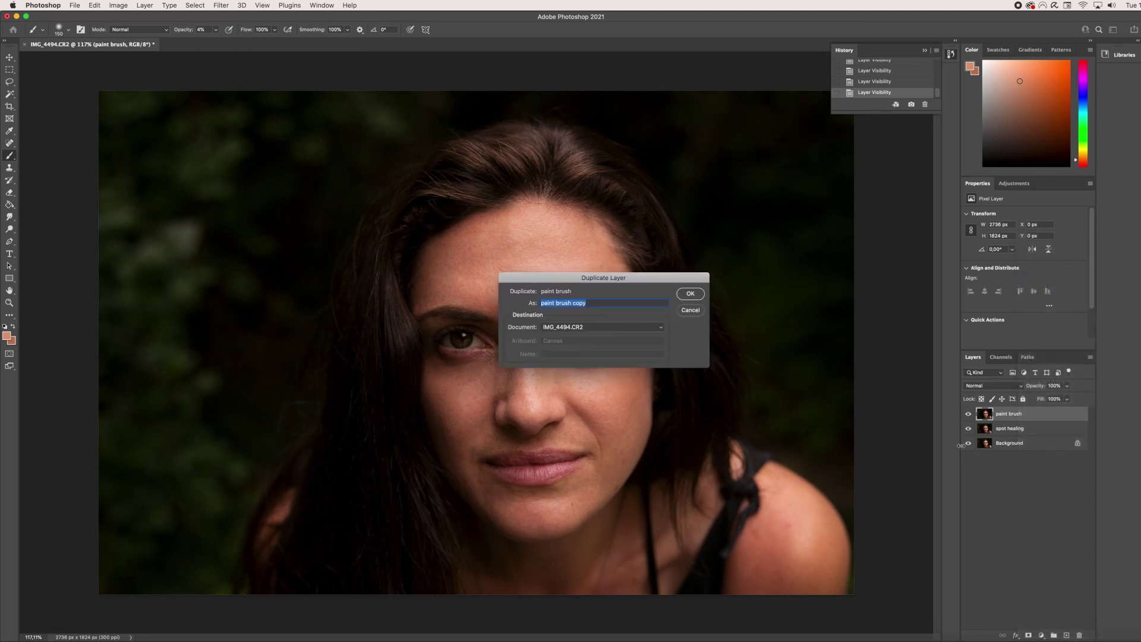
pyautogui.write('dodge')
pyautogui.click(691, 294)
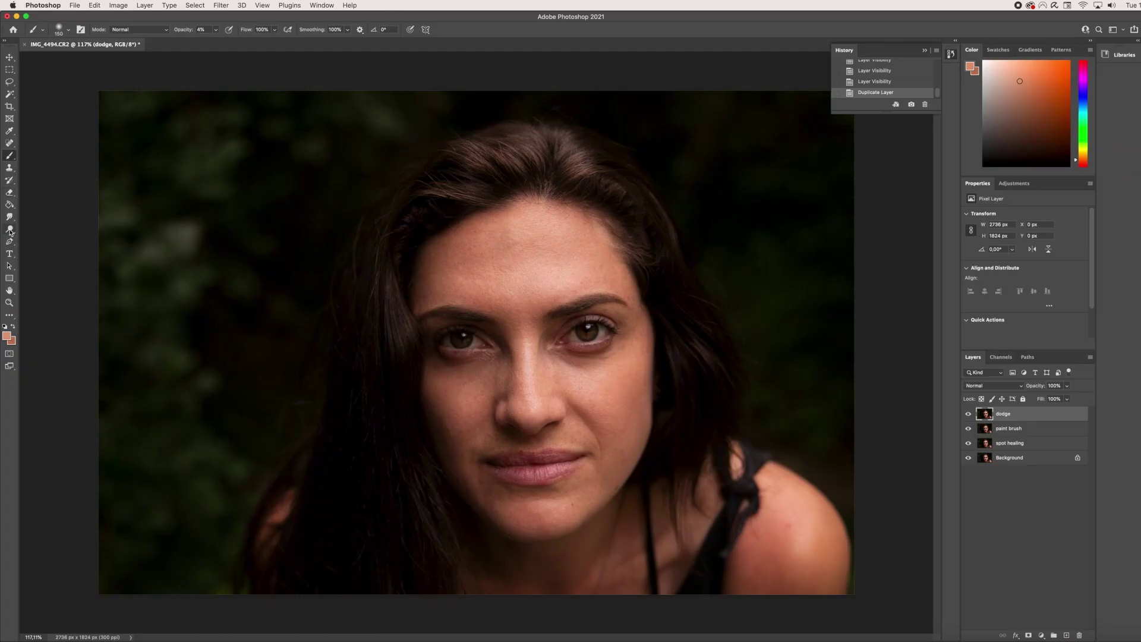
# Step: Lighten the hair on the dodge layer using the Dodge tool with a soft 400 px brush
pyautogui.click(10, 231)
pyautogui.rightClick(10, 231)
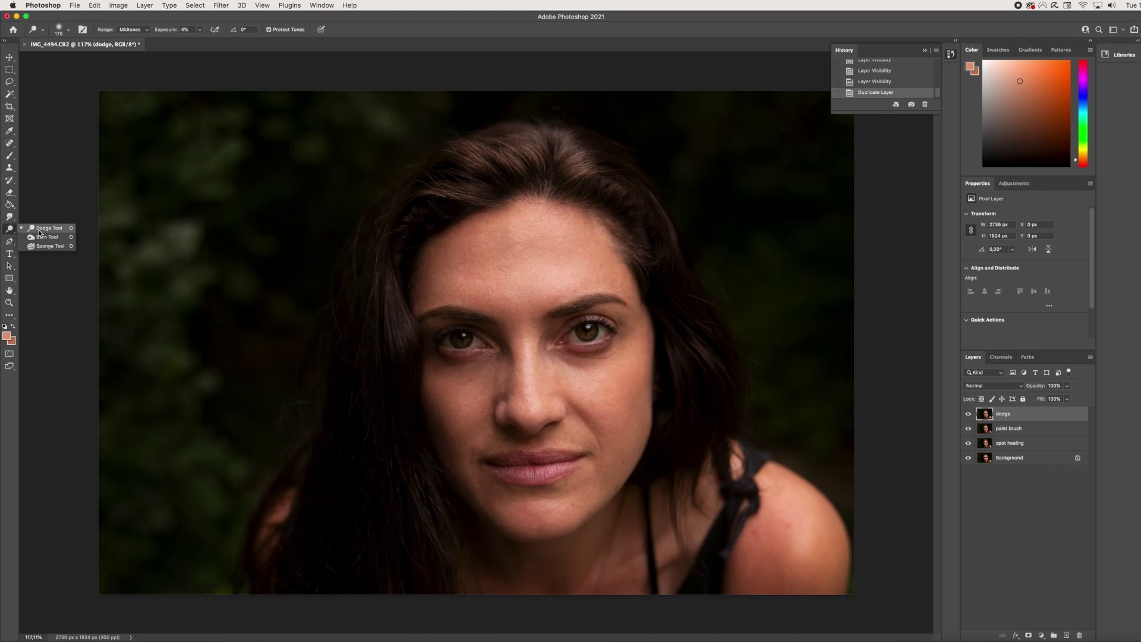
pyautogui.click(40, 230)
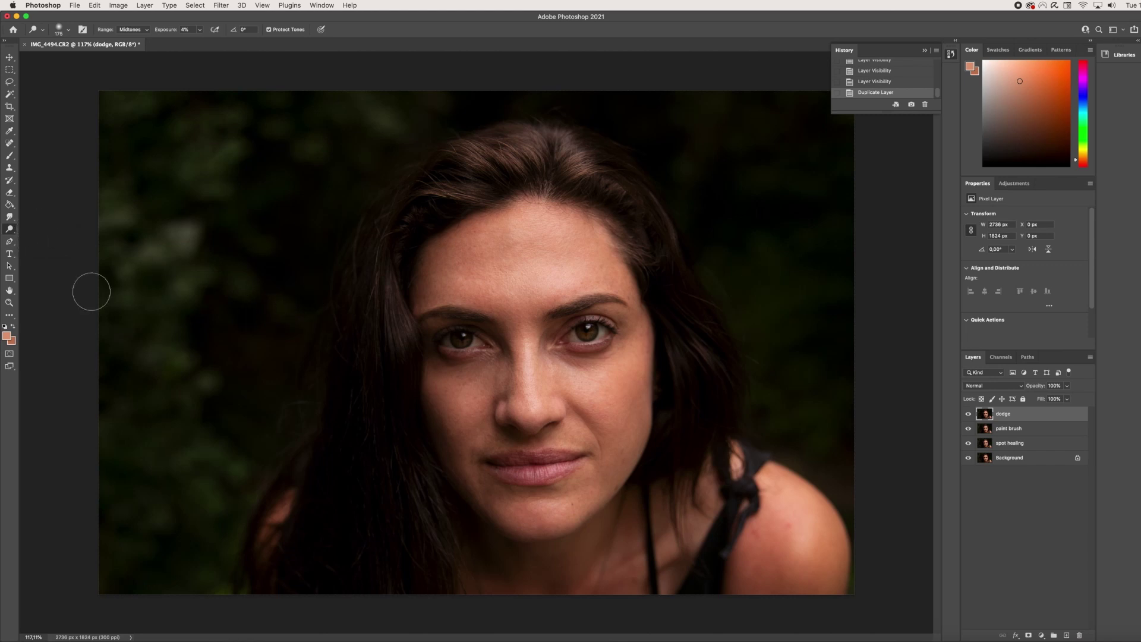
pyautogui.press(']')
pyautogui.press(']')
pyautogui.press(']')
pyautogui.press(']')
pyautogui.moveTo(454, 336); pyautogui.dragTo(460, 344)
pyautogui.moveTo(446, 510)
pyautogui.mouseDown()
pyautogui.moveTo(492, 526)
pyautogui.moveTo(461, 478)
pyautogui.mouseUp()
pyautogui.moveTo(431, 395); pyautogui.dragTo(422, 378)
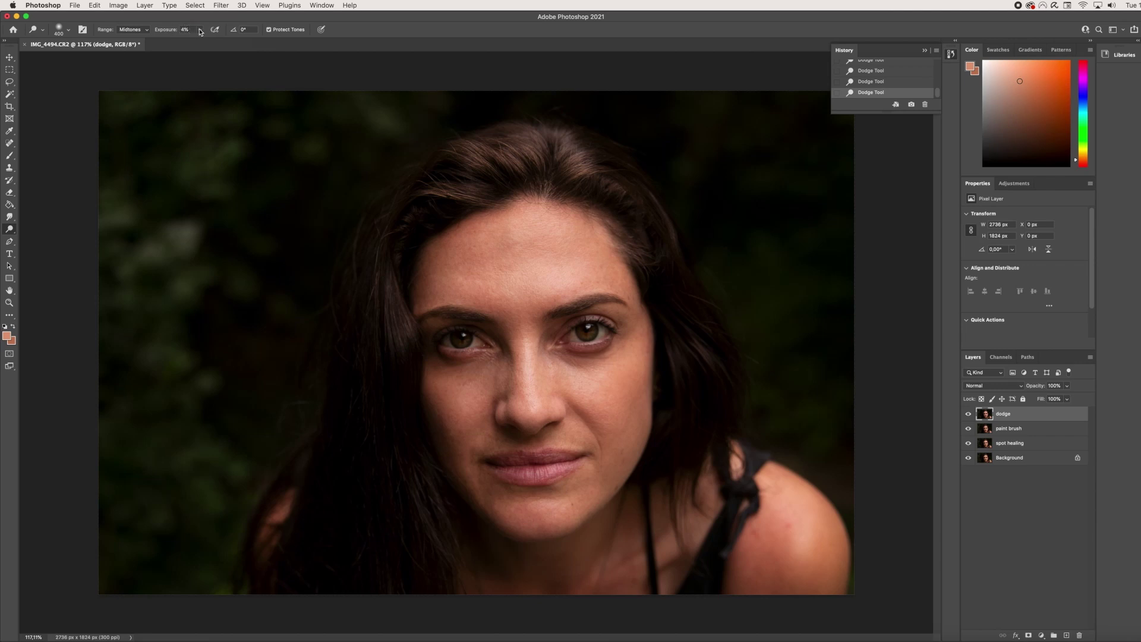
pyautogui.click(69, 32)
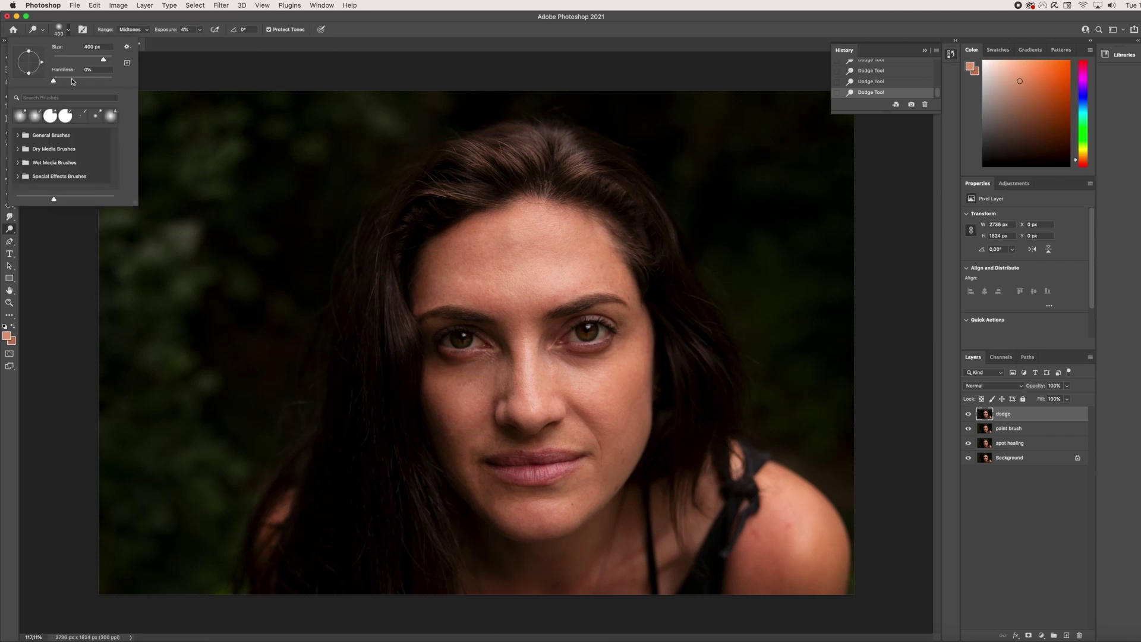
pyautogui.click(68, 32)
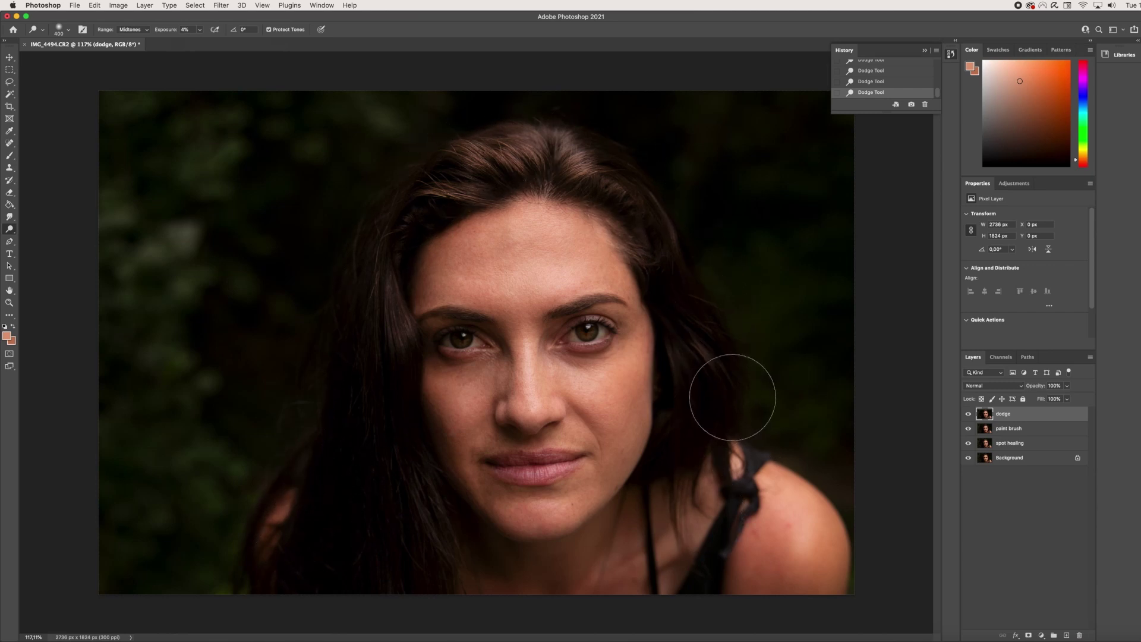
# Step: Compare the portrait with and without the dodge layer
pyautogui.click(970, 415)
pyautogui.click(970, 415)
pyautogui.click(970, 415)
pyautogui.click(970, 415)
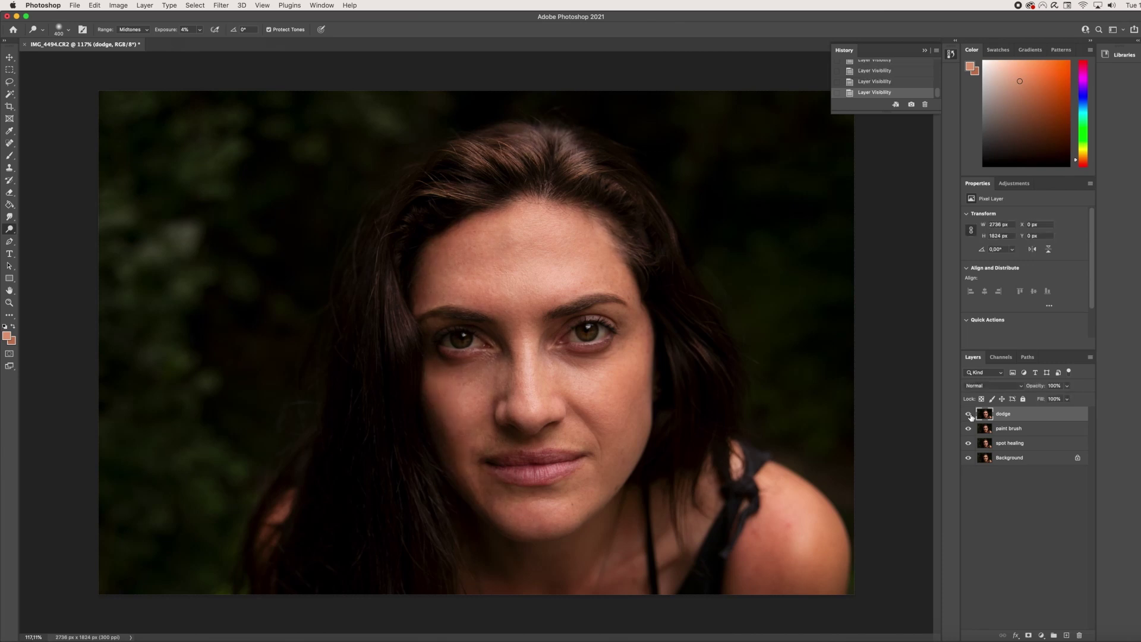
pyautogui.click(970, 415)
pyautogui.click(970, 415)
# Step: Duplicate the dodge layer as "liquify" and open the Liquify filter on the copy
pyautogui.rightClick(1014, 418)
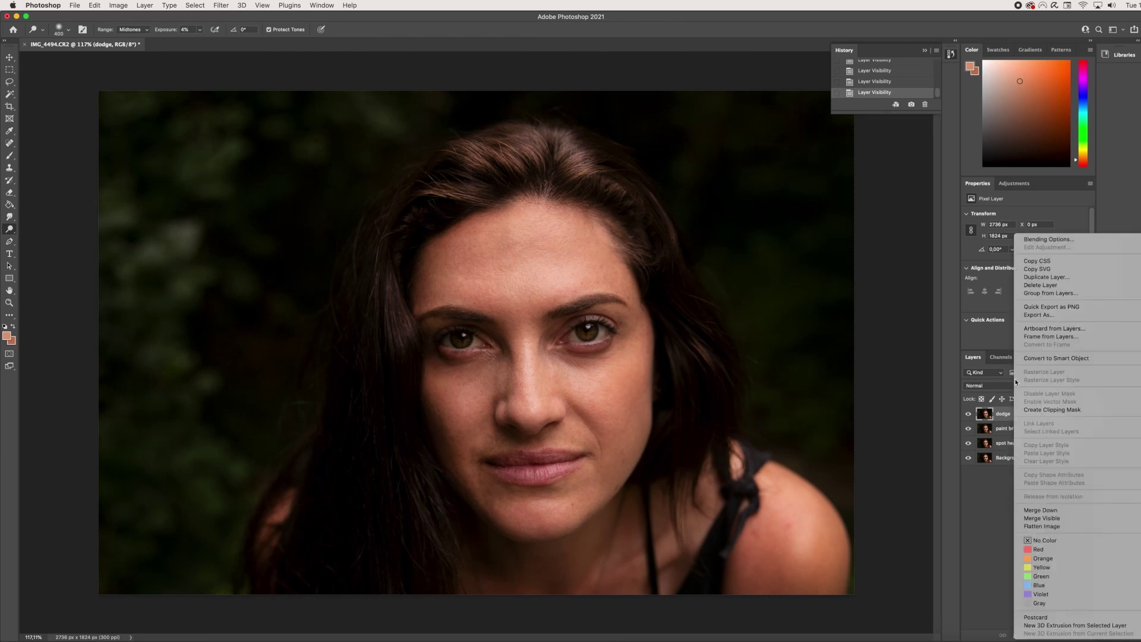
pyautogui.click(1047, 278)
pyautogui.write('liquy')
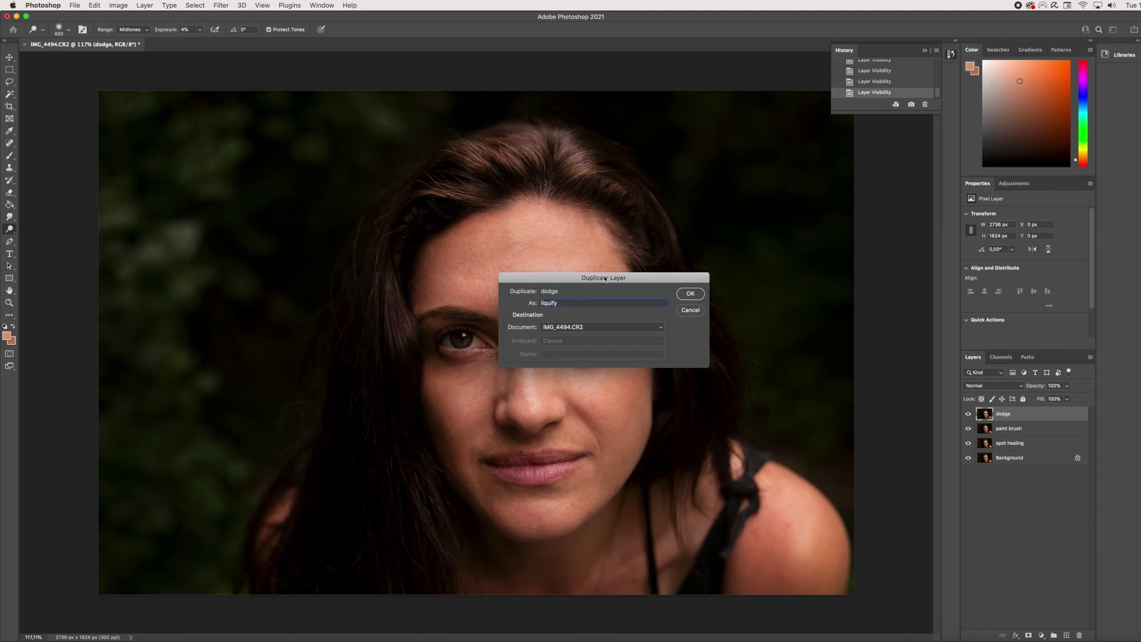
pyautogui.click(690, 294)
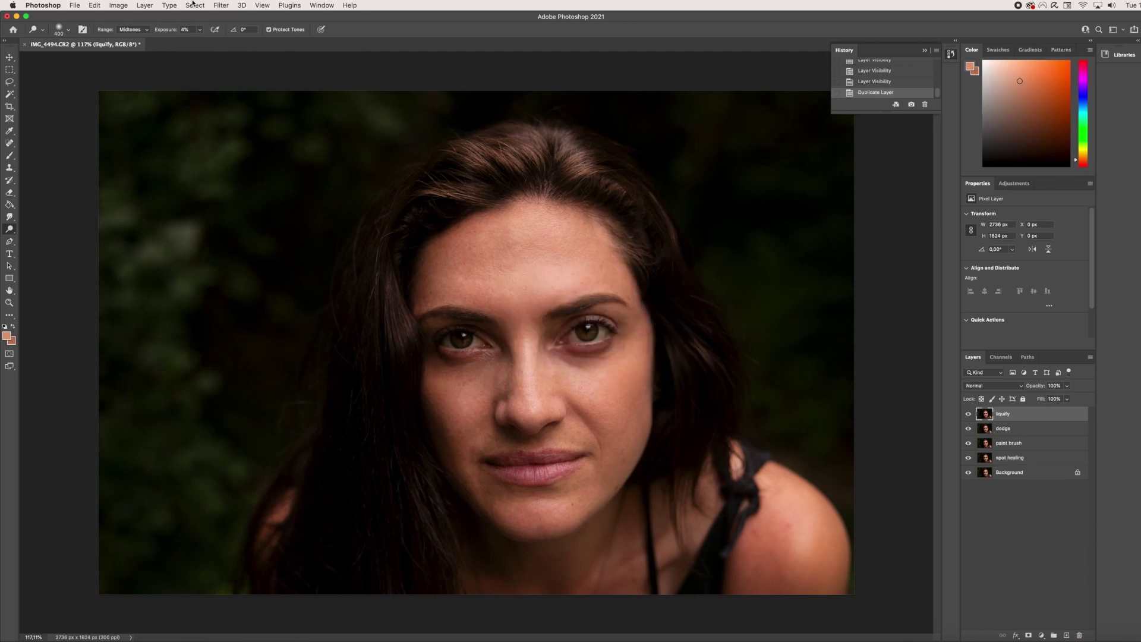
pyautogui.click(223, 6)
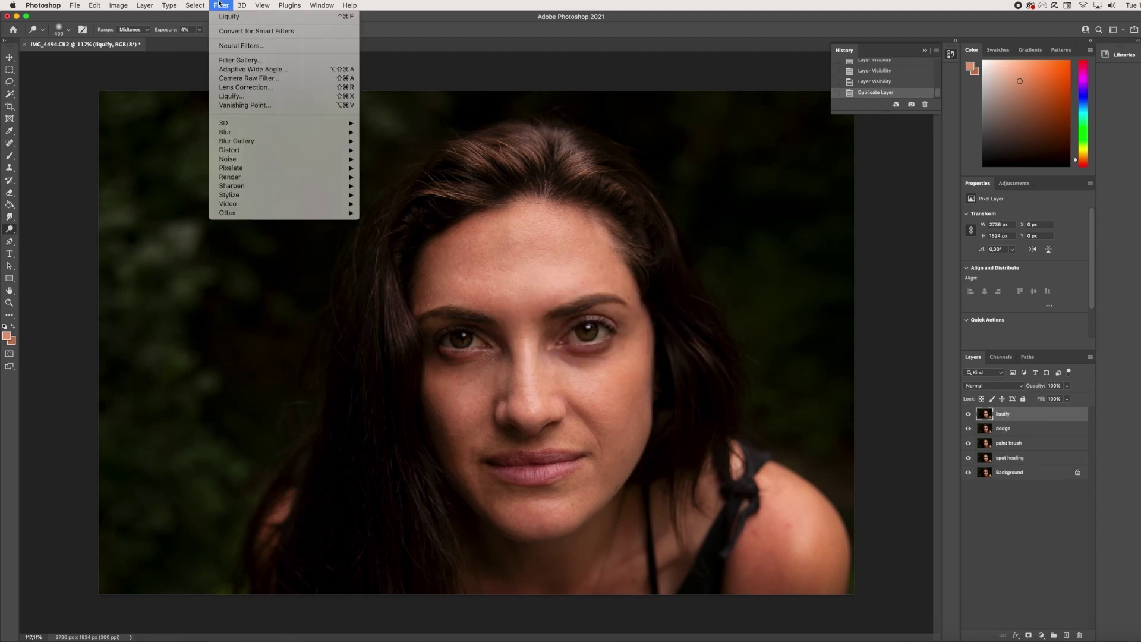
pyautogui.click(244, 96)
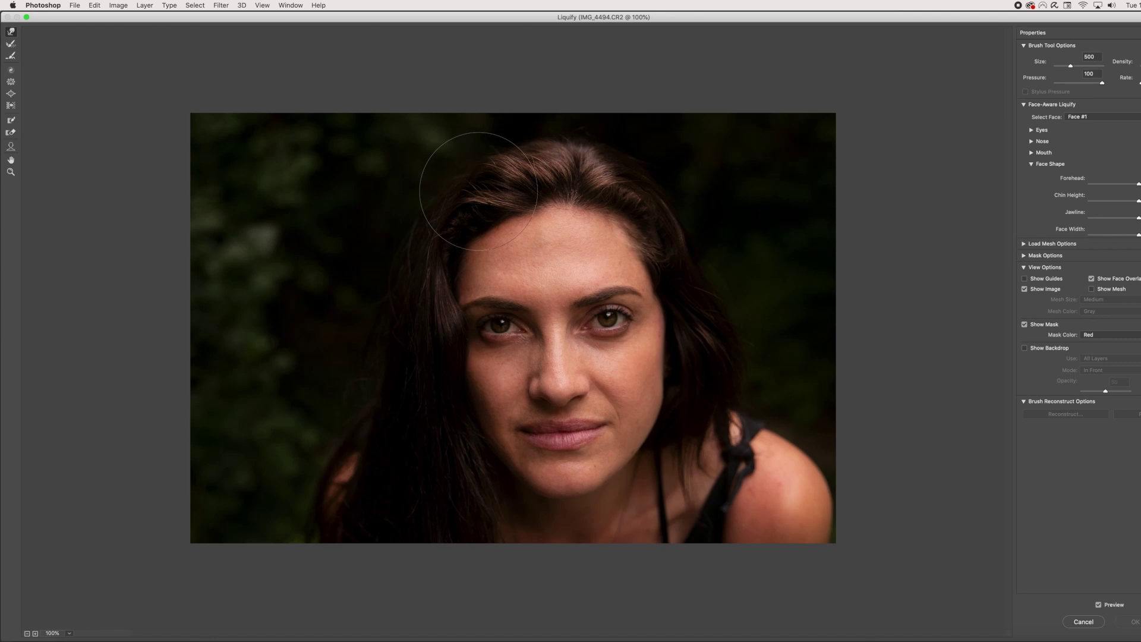
# Step: Reshape the outline of the hair with the Forward Warp tool at brush size 500 and apply the Liquify filter
pyautogui.moveTo(589, 261); pyautogui.dragTo(345, 216)
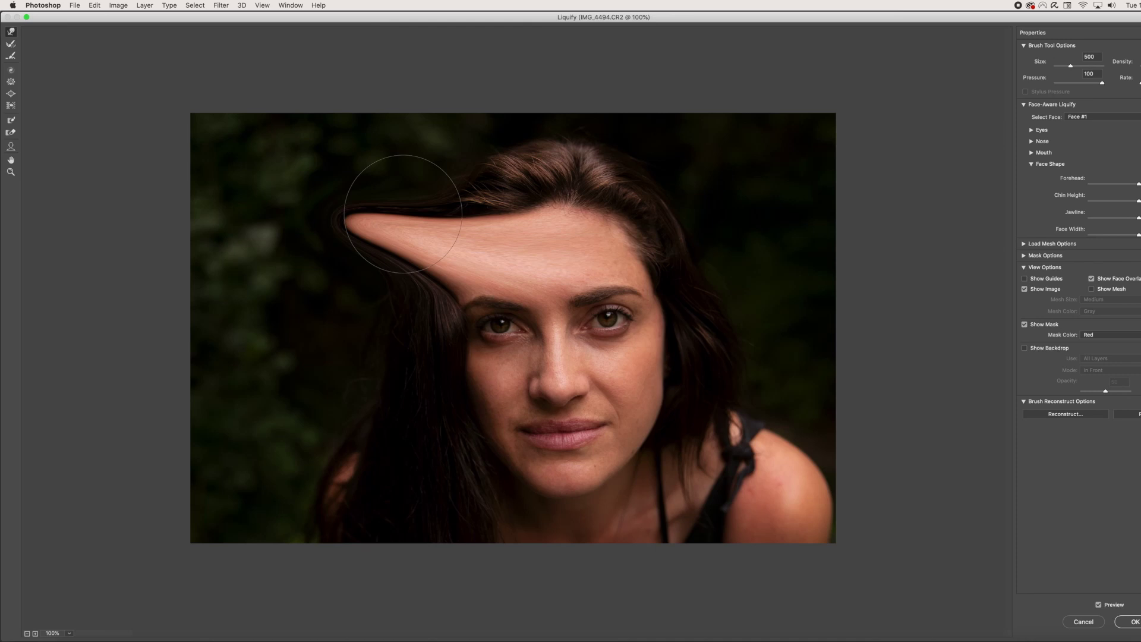
pyautogui.press('super+z')
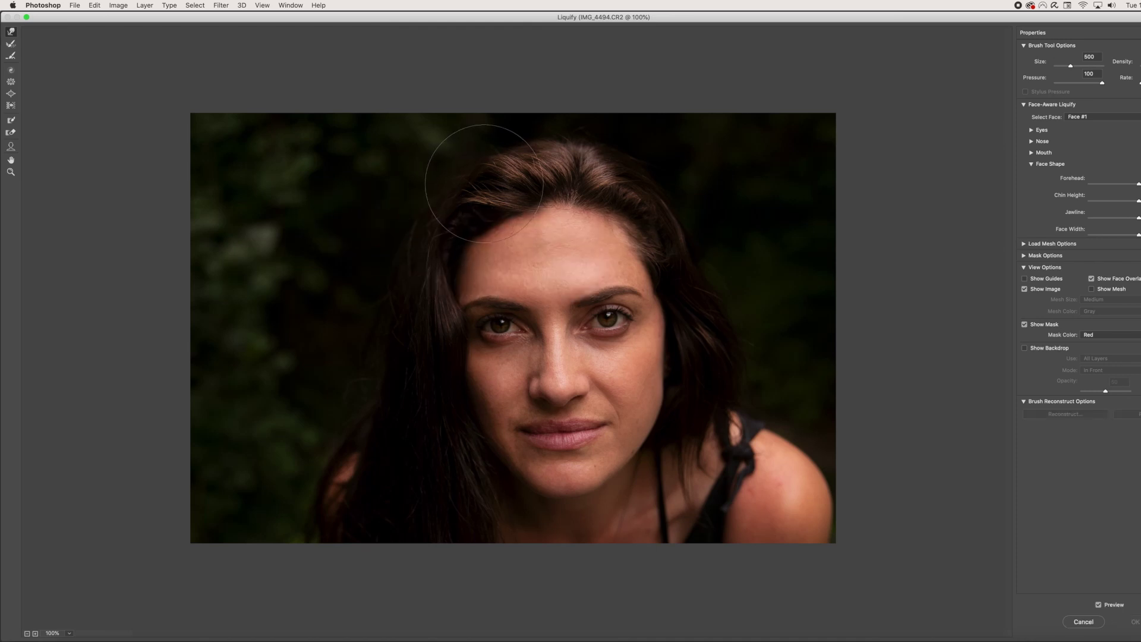
pyautogui.moveTo(510, 114); pyautogui.dragTo(430, 205)
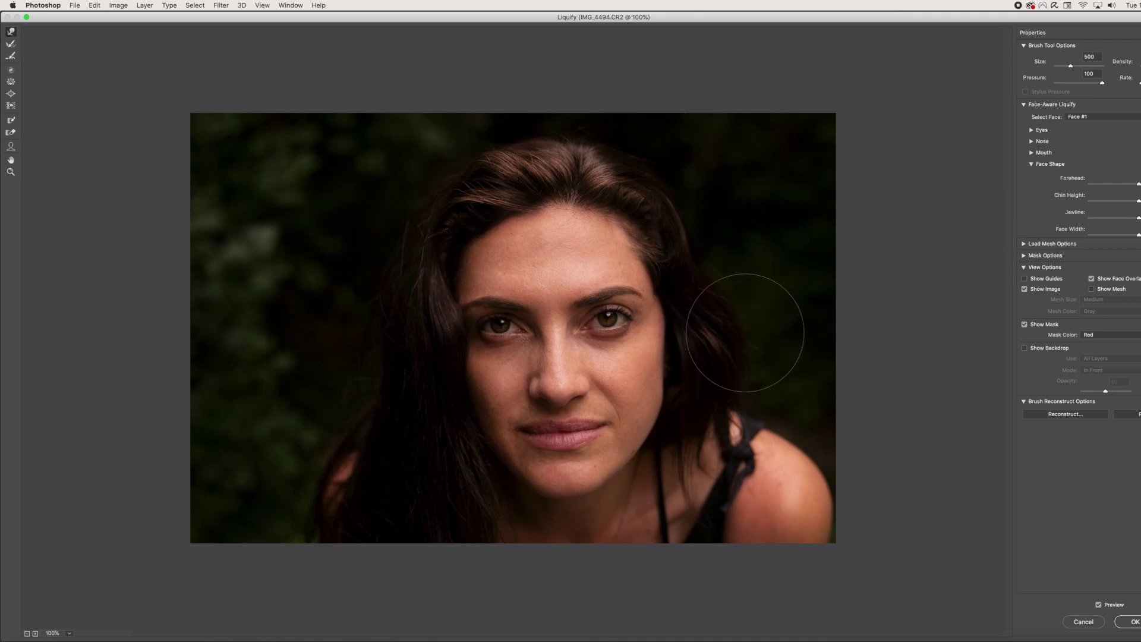
pyautogui.click(1133, 622)
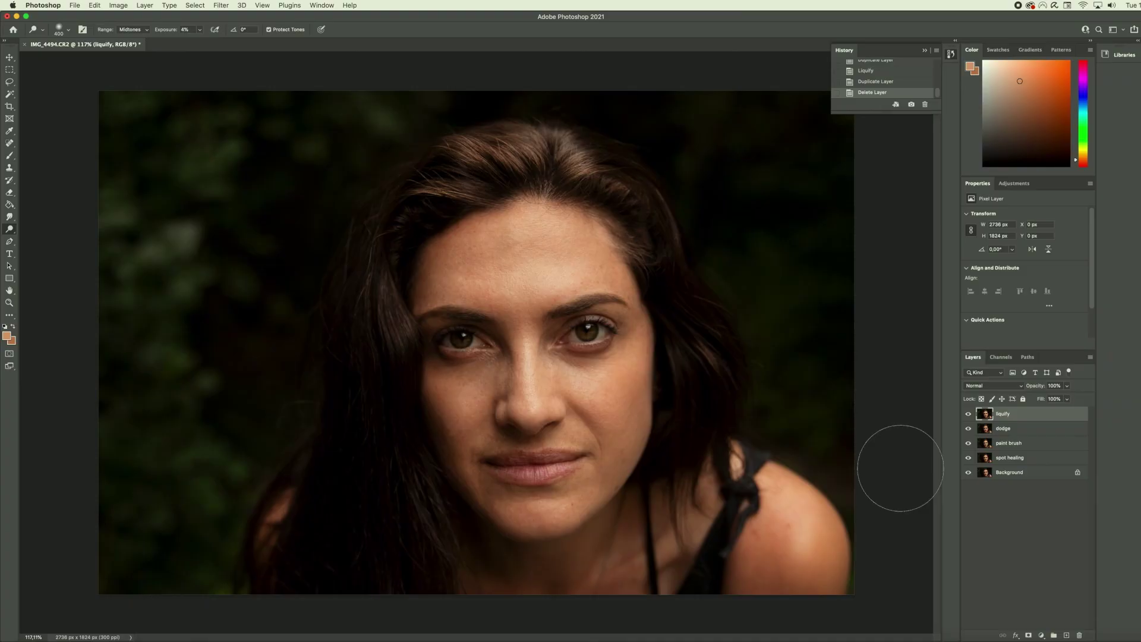
# Step: Duplicate the liquify layer as "layer mask"
pyautogui.rightClick(1026, 409)
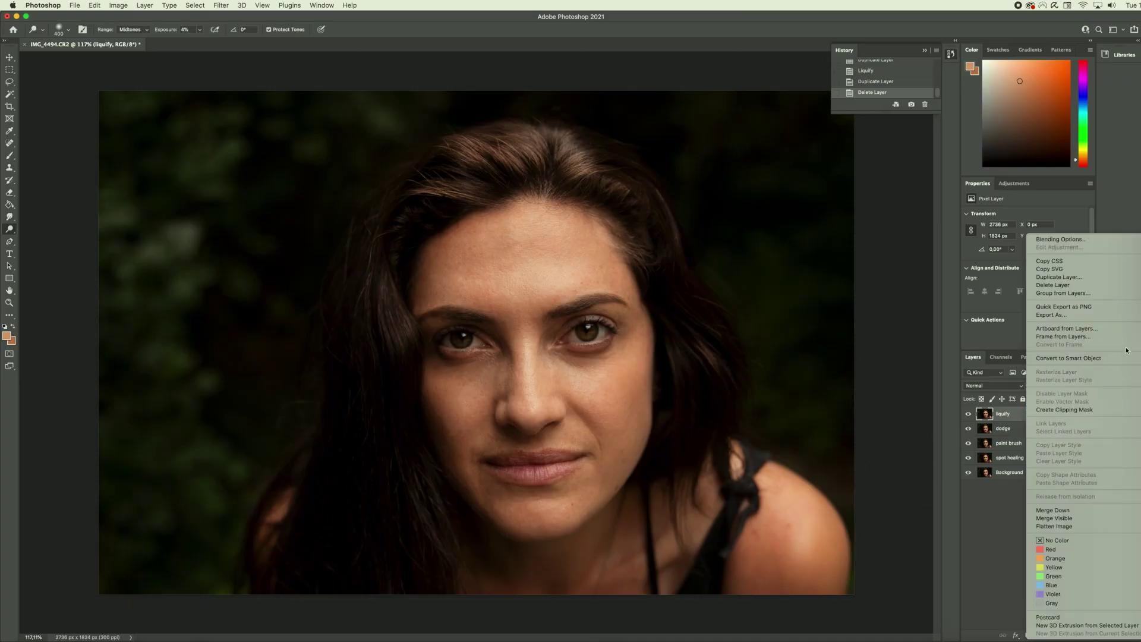
pyautogui.click(1072, 277)
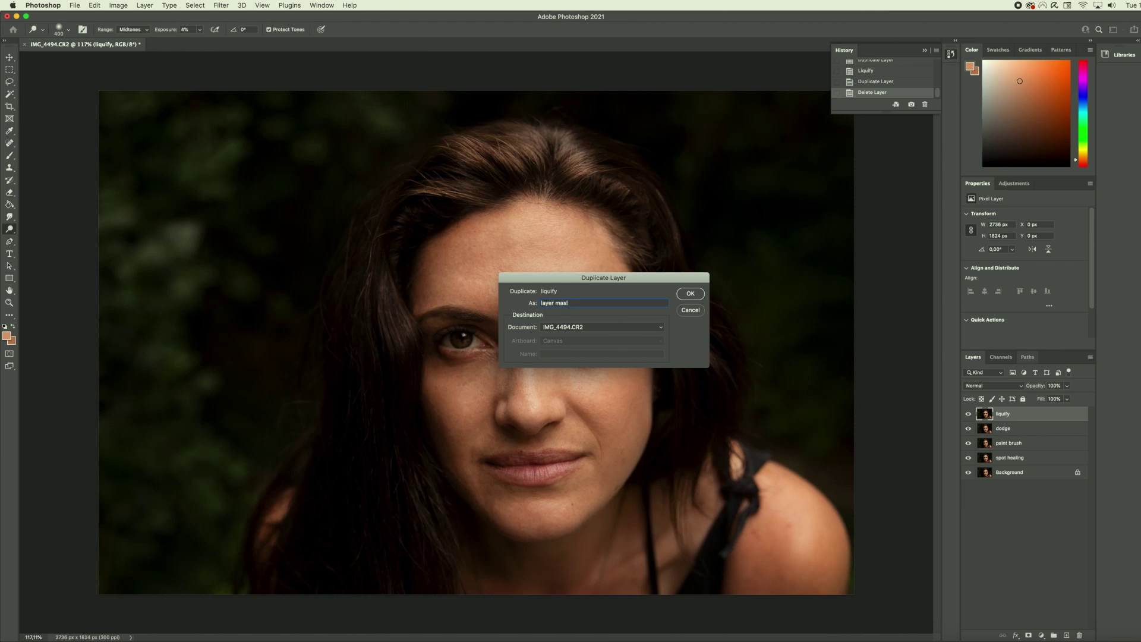
pyautogui.click(690, 294)
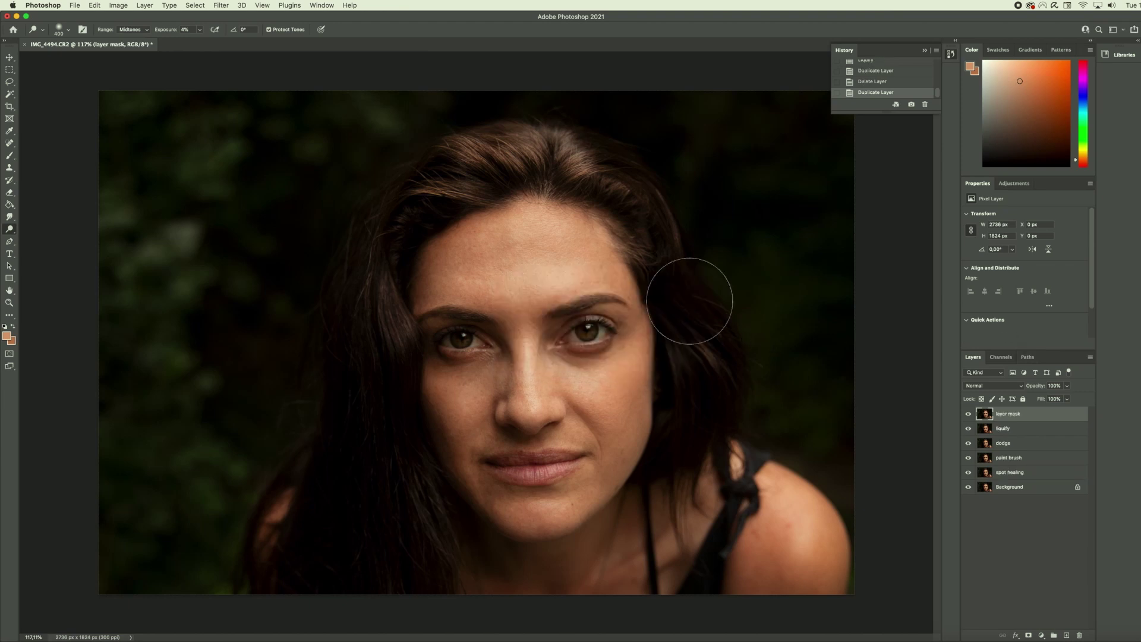
# Step: Open the Camera Raw Filter on the layer mask layer and set the exposure to +0.40
pyautogui.click(219, 4)
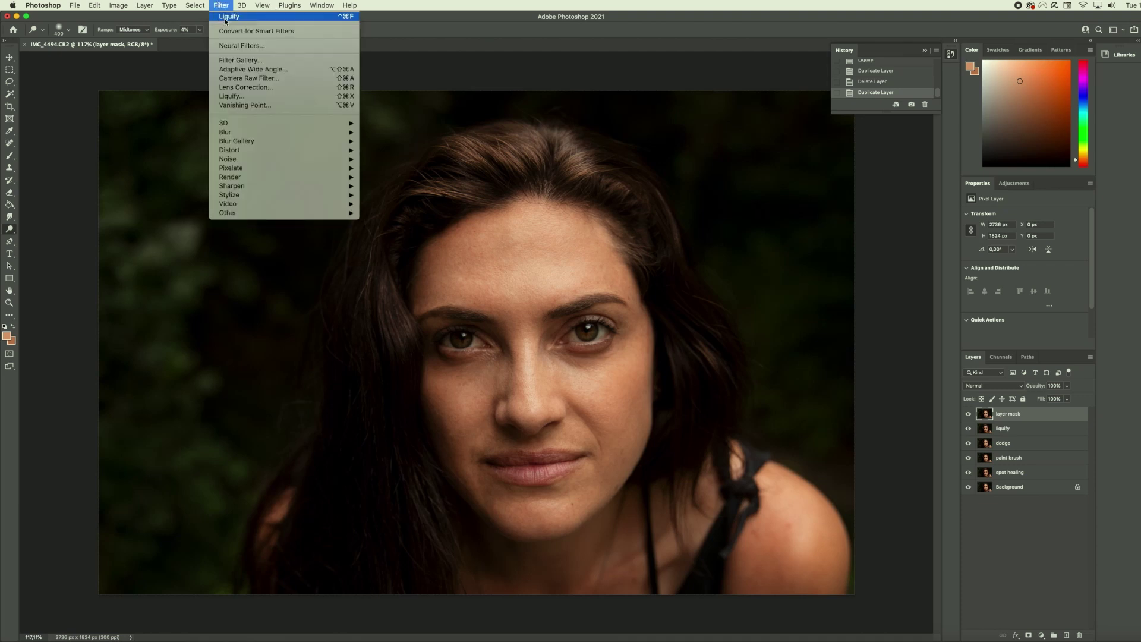
pyautogui.click(238, 80)
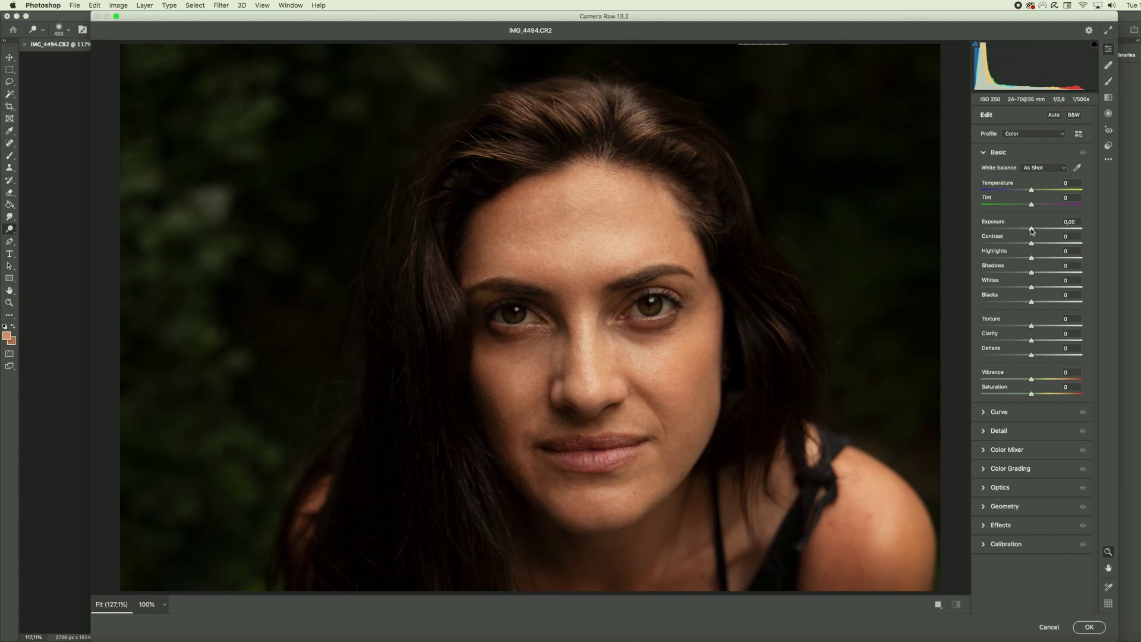
pyautogui.moveTo(1032, 230); pyautogui.dragTo(1036, 232)
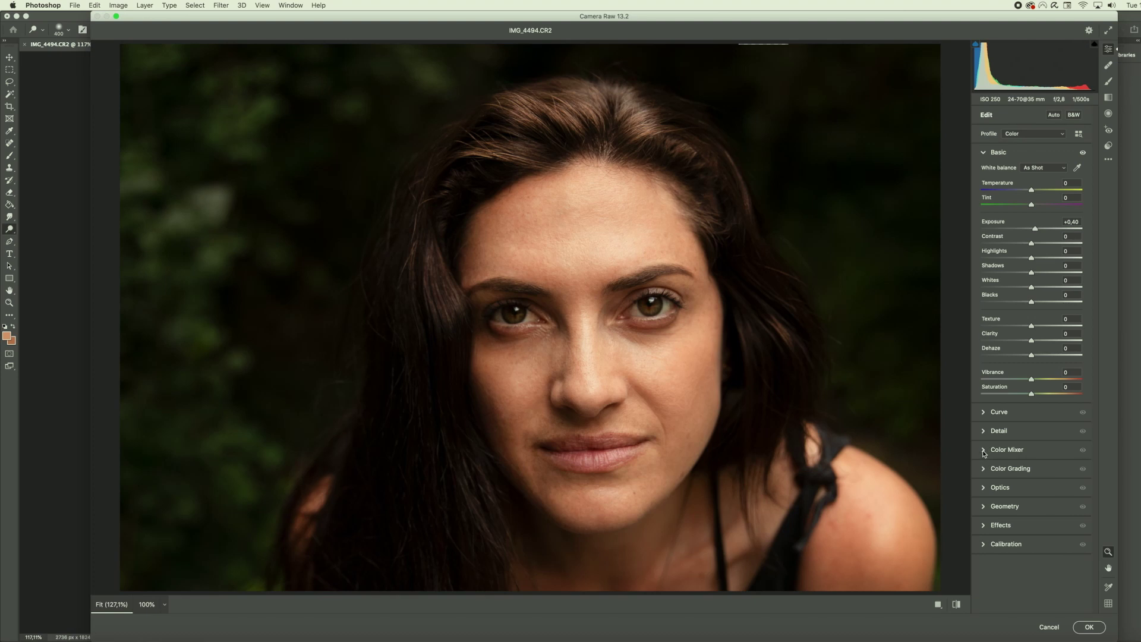
# Step: Shift the hue of the yellows and greens toward warmer tones in the HSL Color Mixer
pyautogui.click(1046, 453)
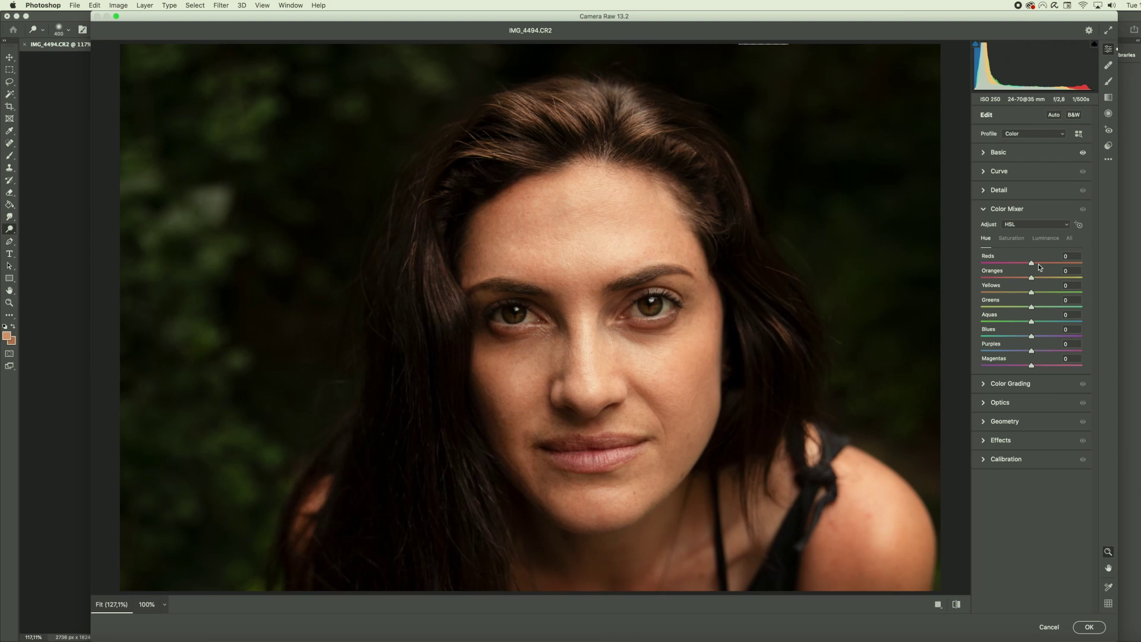
pyautogui.moveTo(1032, 293); pyautogui.dragTo(976, 295)
pyautogui.moveTo(1032, 310); pyautogui.dragTo(992, 311)
# Step: Lower the saturation and raise the luminance of the yellows and greens slightly, and apply the Camera Raw Filter
pyautogui.click(1022, 240)
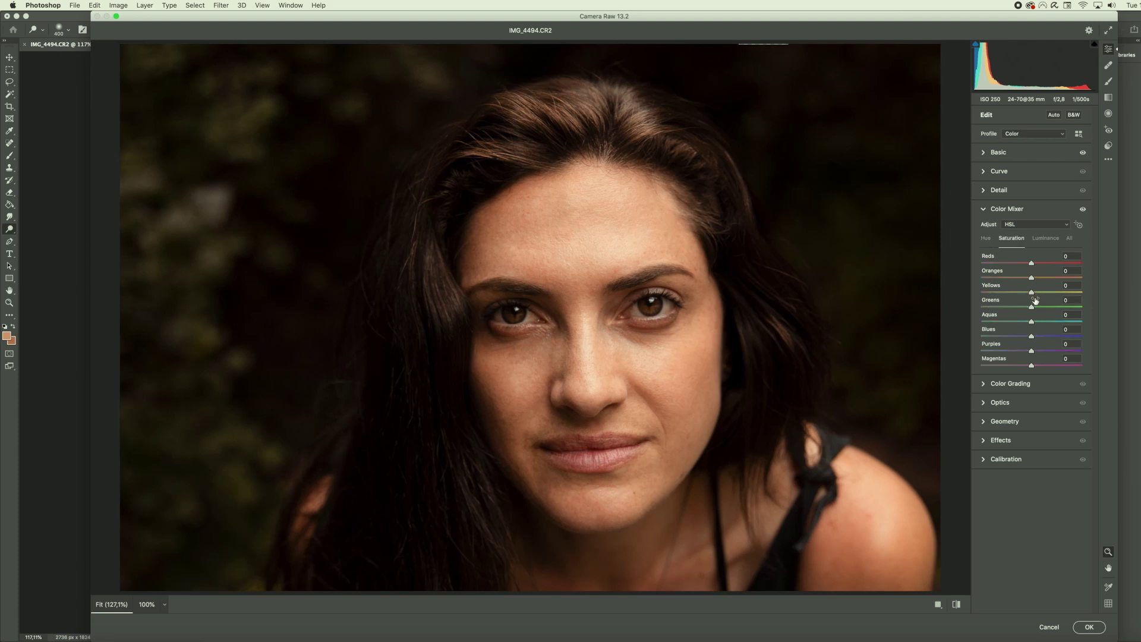
pyautogui.moveTo(1032, 293)
pyautogui.mouseDown()
pyautogui.moveTo(1015, 293)
pyautogui.moveTo(1023, 309)
pyautogui.mouseUp()
pyautogui.click(1048, 239)
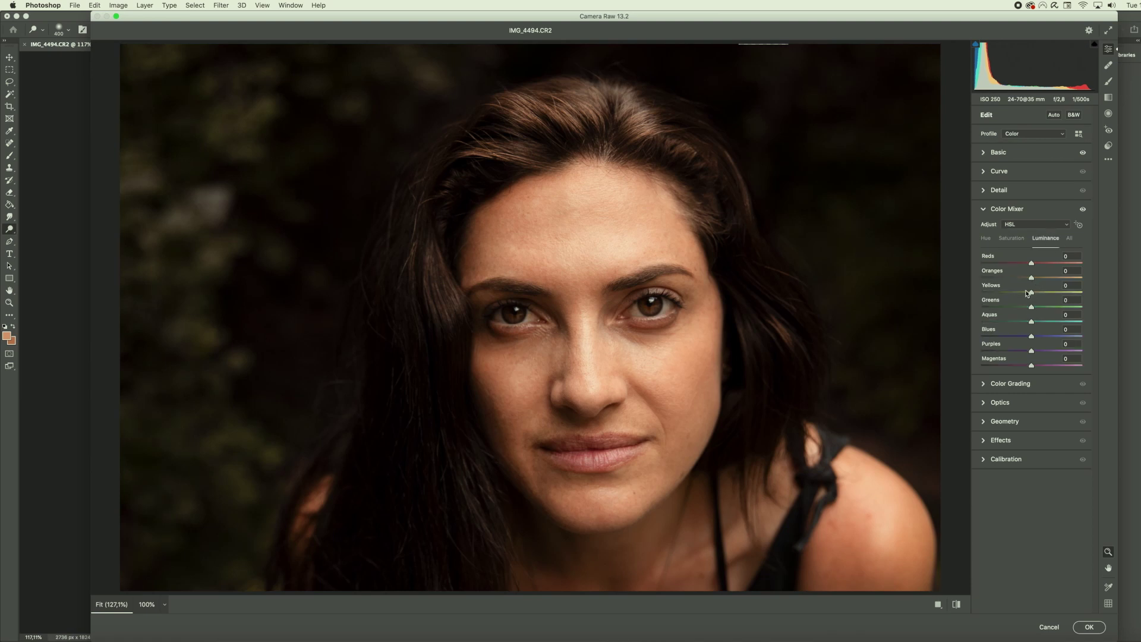
pyautogui.moveTo(1031, 294); pyautogui.dragTo(1040, 310)
pyautogui.click(1089, 627)
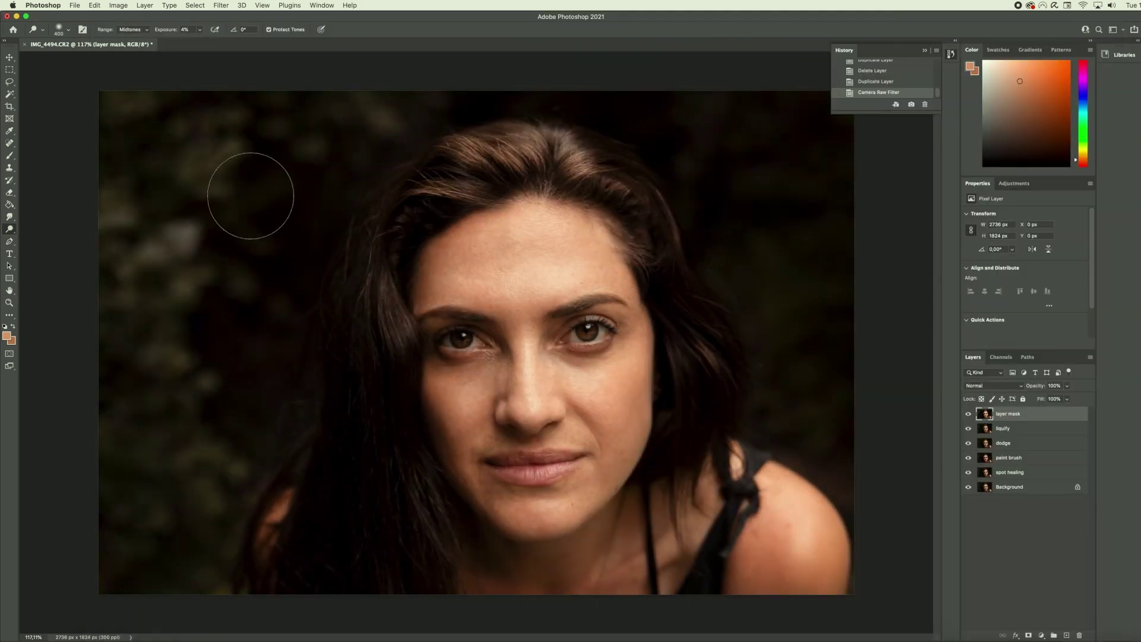
# Step: Erase the woman from the layer mask layer using a 250 px Eraser with 0% hardness and 100% opacity
pyautogui.click(10, 192)
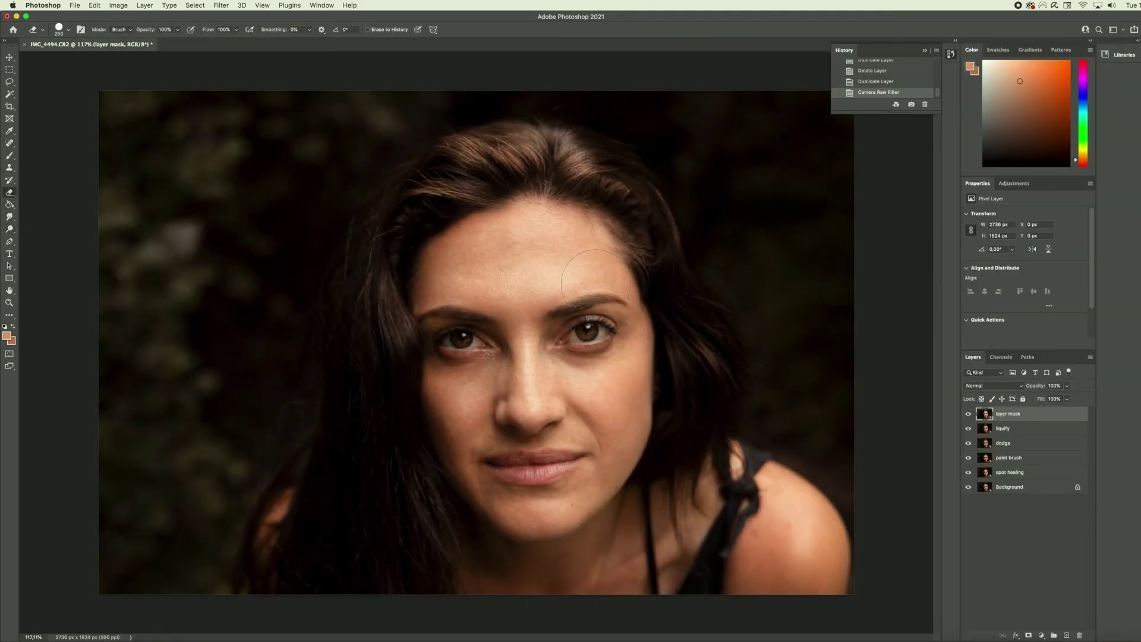
pyautogui.click(69, 31)
pyautogui.moveTo(112, 81); pyautogui.dragTo(40, 80)
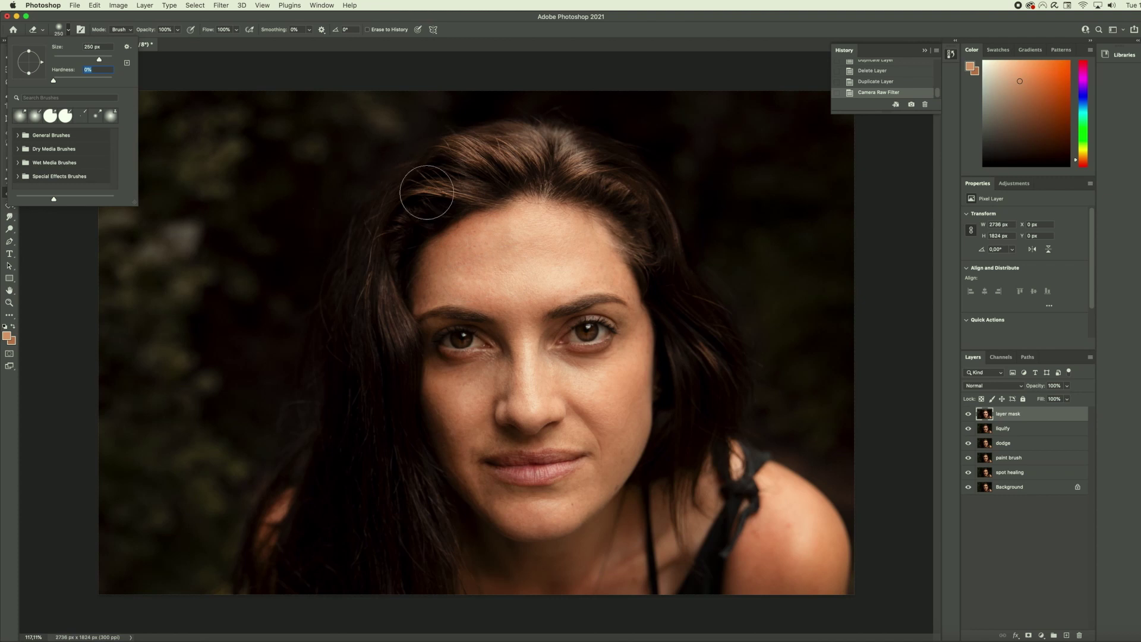
pyautogui.click(178, 30)
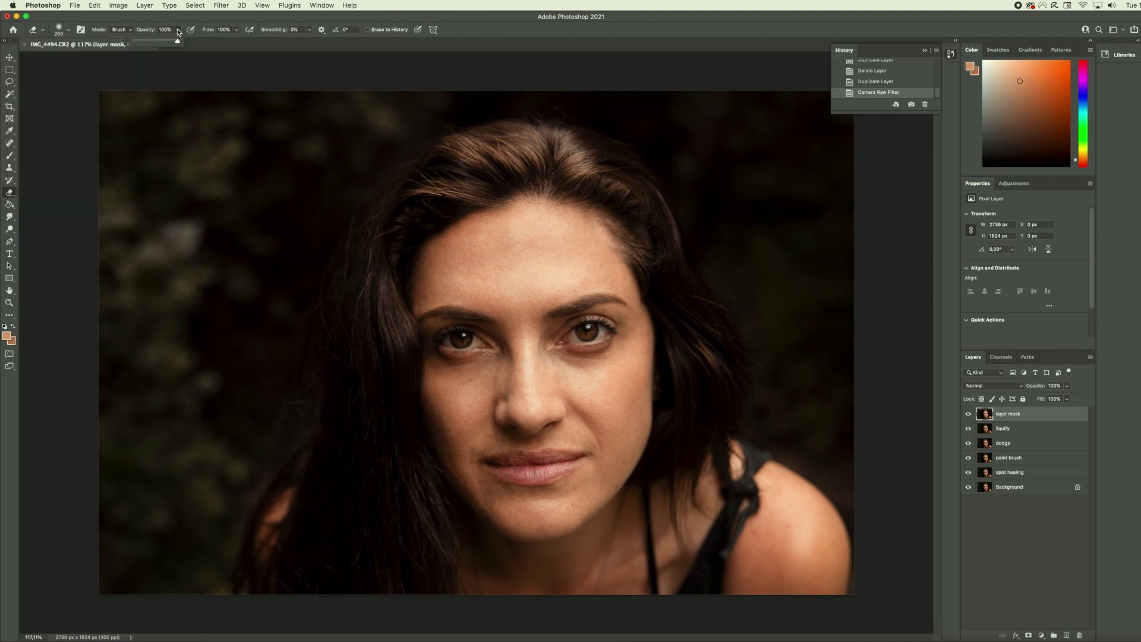
pyautogui.click(178, 29)
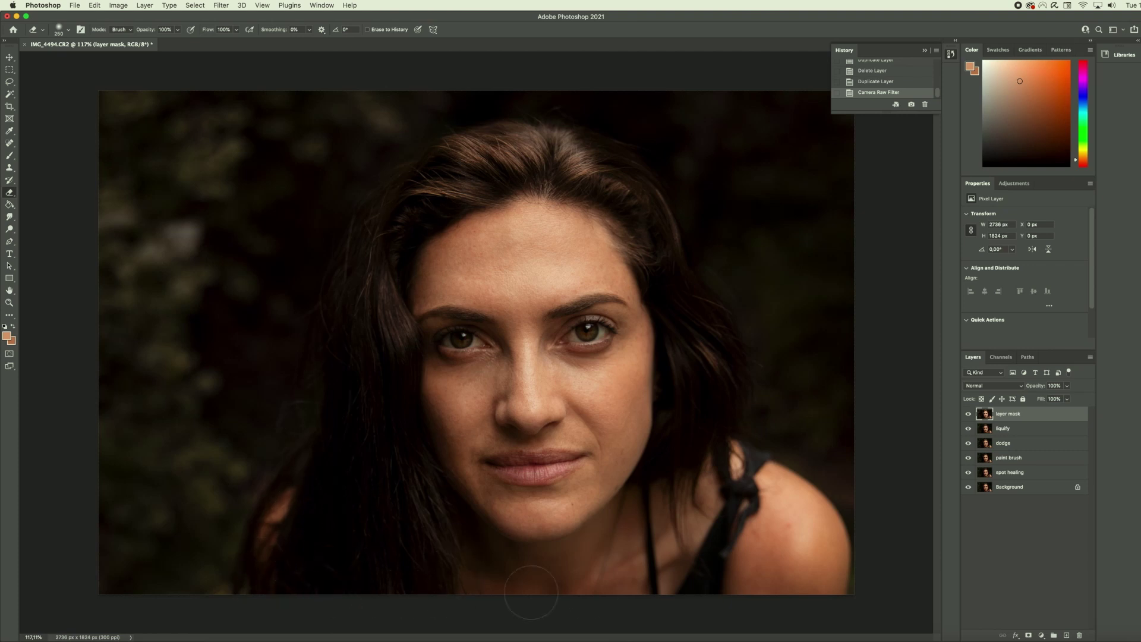
pyautogui.moveTo(514, 255)
pyautogui.mouseDown()
pyautogui.moveTo(508, 183)
pyautogui.moveTo(517, 193)
pyautogui.mouseUp()
# Step: Compare the portrait with and without the layer mask layer
pyautogui.click(969, 414)
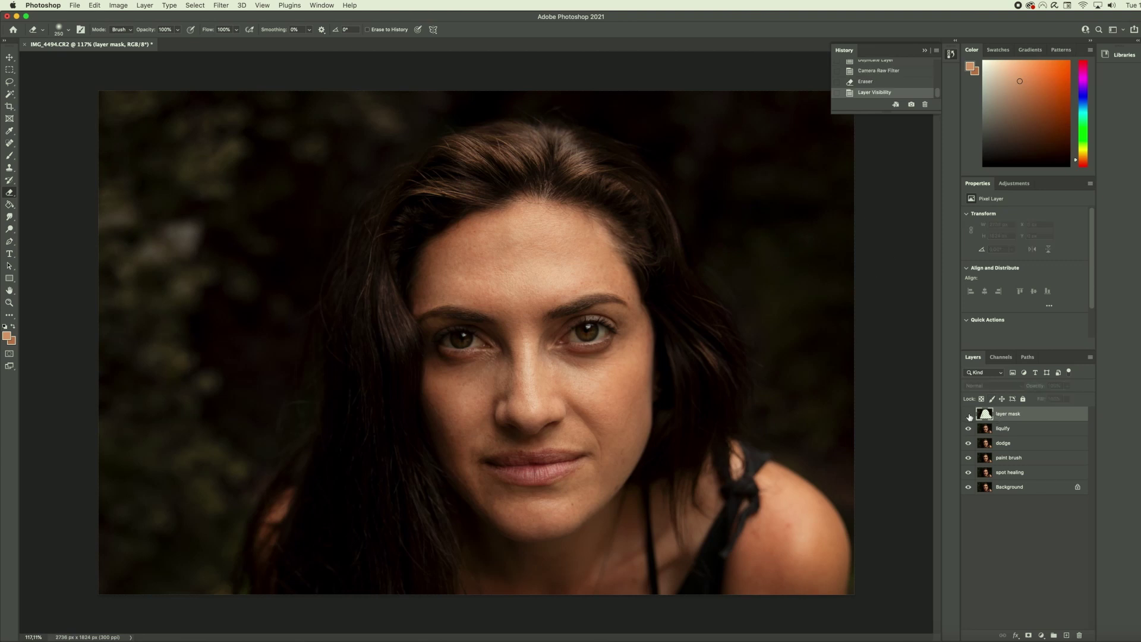
pyautogui.click(969, 415)
pyautogui.click(969, 415)
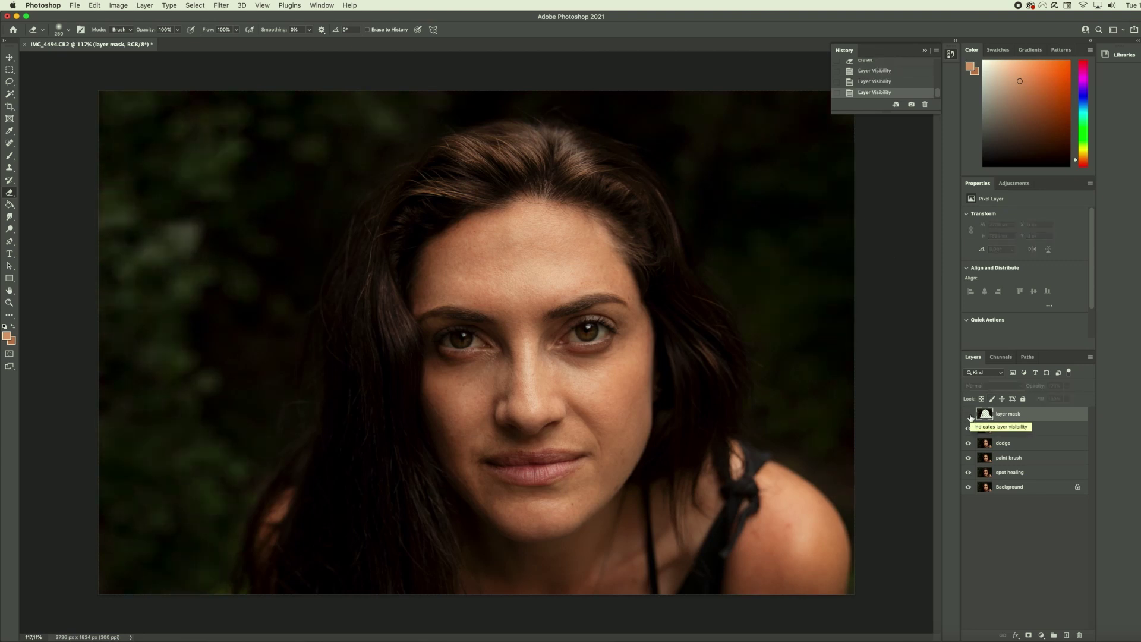
pyautogui.click(969, 415)
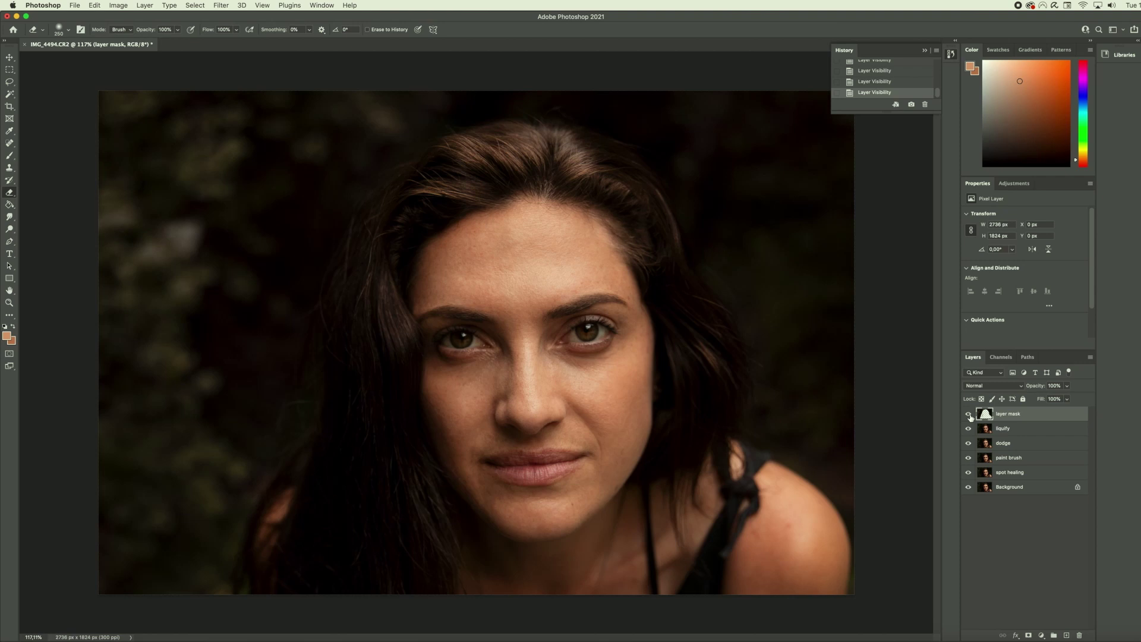
# Step: Compare the original Background with the retouched result by hiding all layers above it and showing the liquify and layer mask layers again
pyautogui.click(969, 473)
pyautogui.click(969, 459)
pyautogui.click(969, 444)
pyautogui.click(969, 429)
pyautogui.click(969, 414)
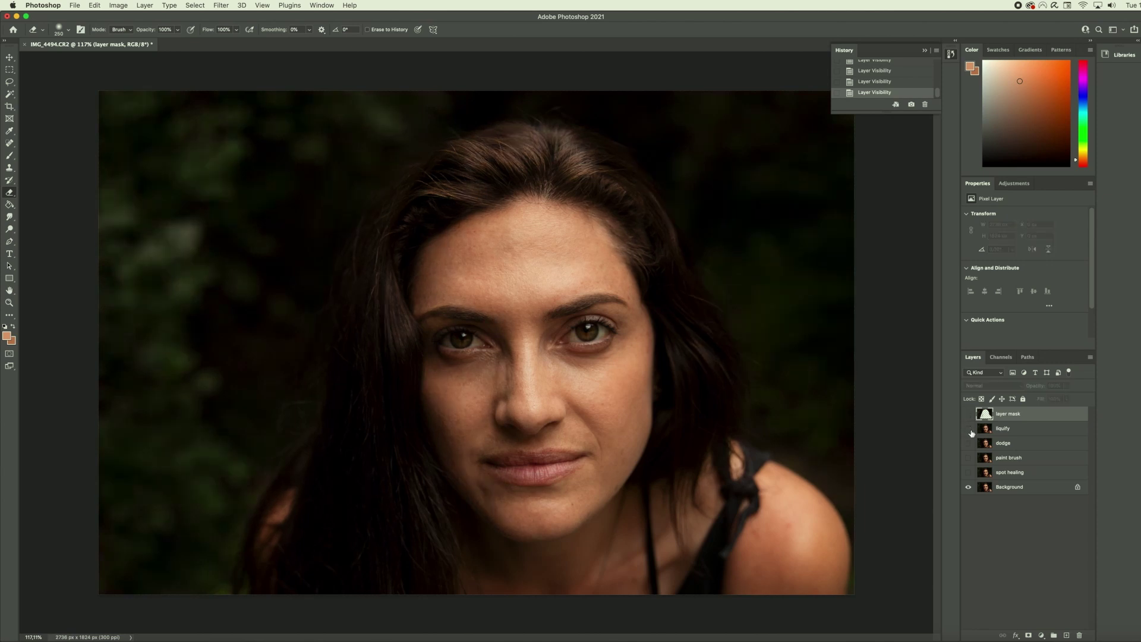
pyautogui.click(969, 429)
pyautogui.click(968, 414)
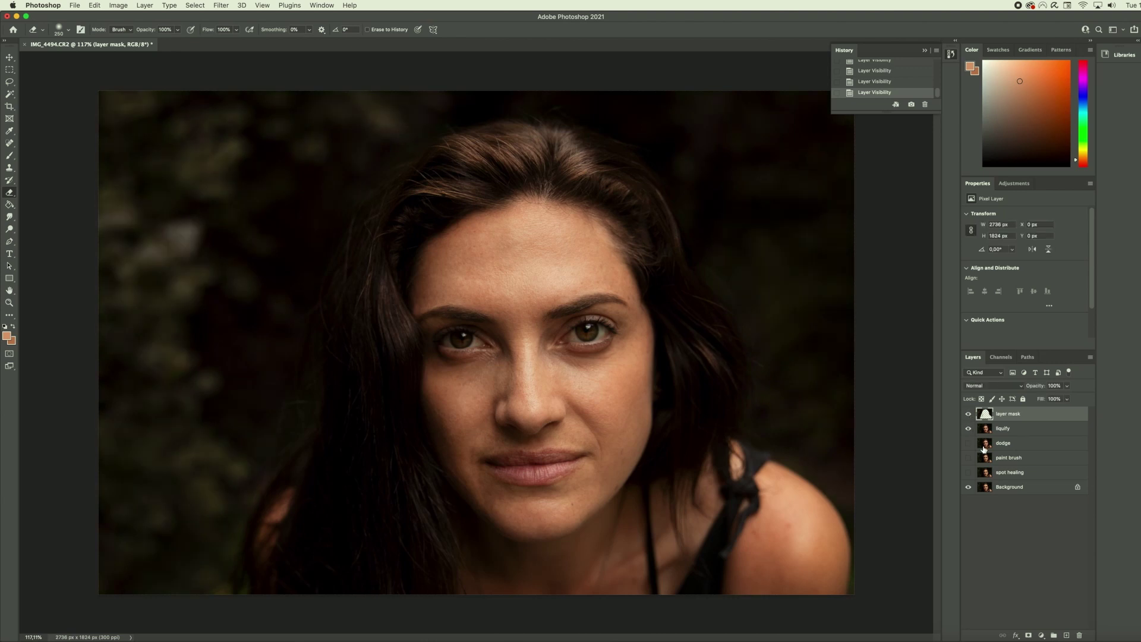